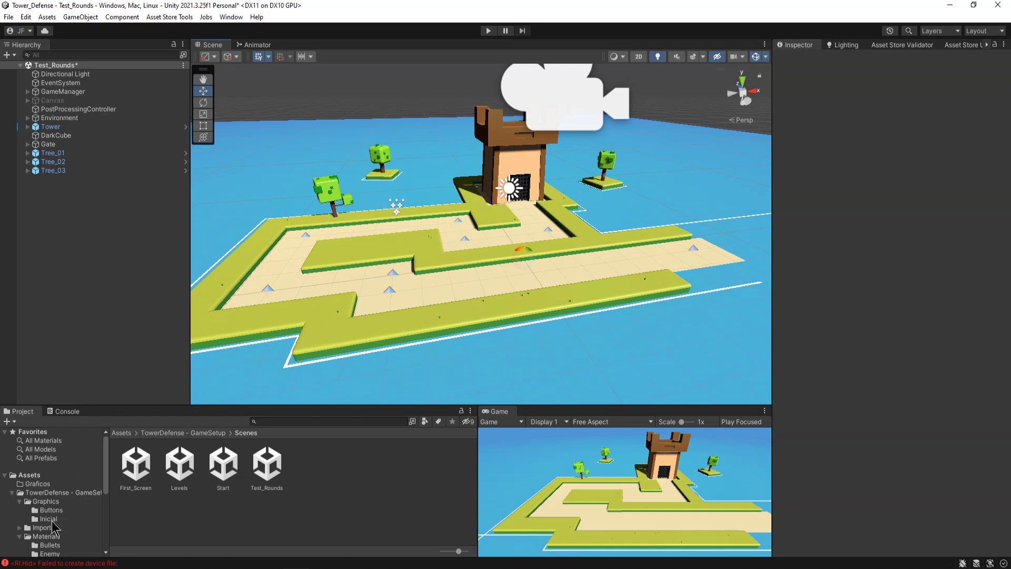
Browse the finished project's environment and weapon prefab folders and inspect the first weapon prefab.
scroll(58, 513, "down", 5)
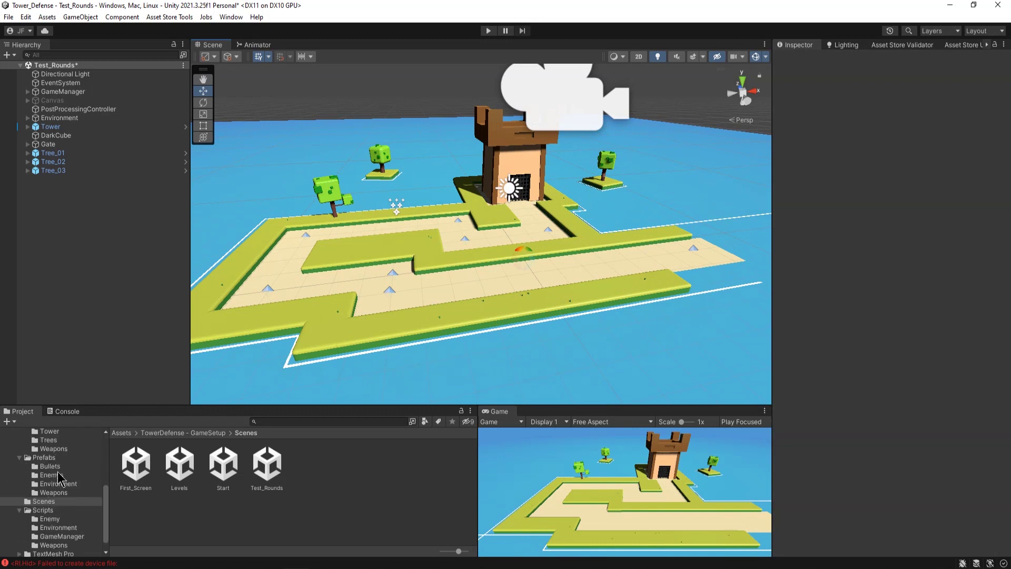
left_click(58, 483)
left_click(53, 492)
left_click(138, 477)
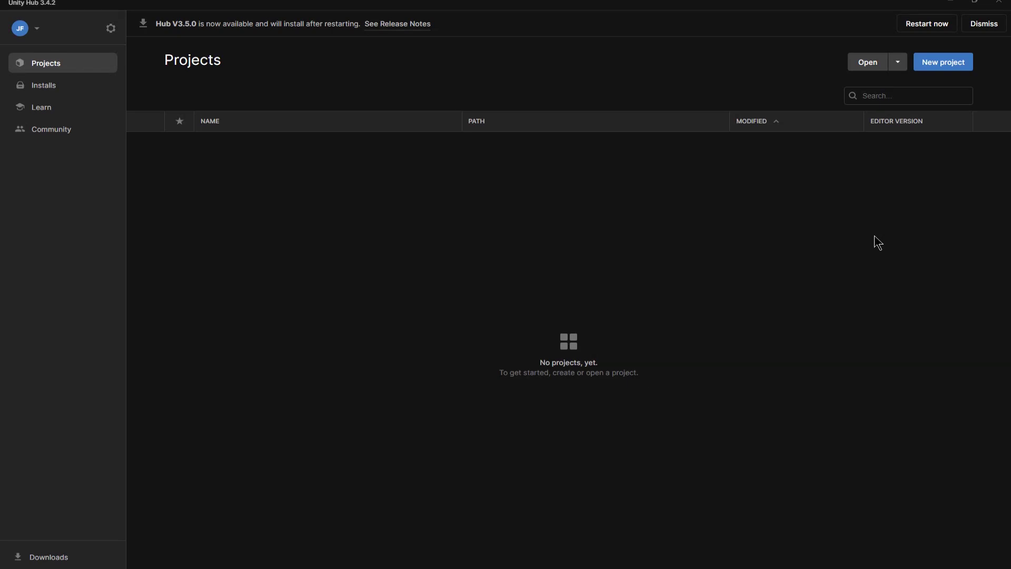
Start a new project from the 3D core template and name it TowerDefense_UnityGame.
left_click(927, 66)
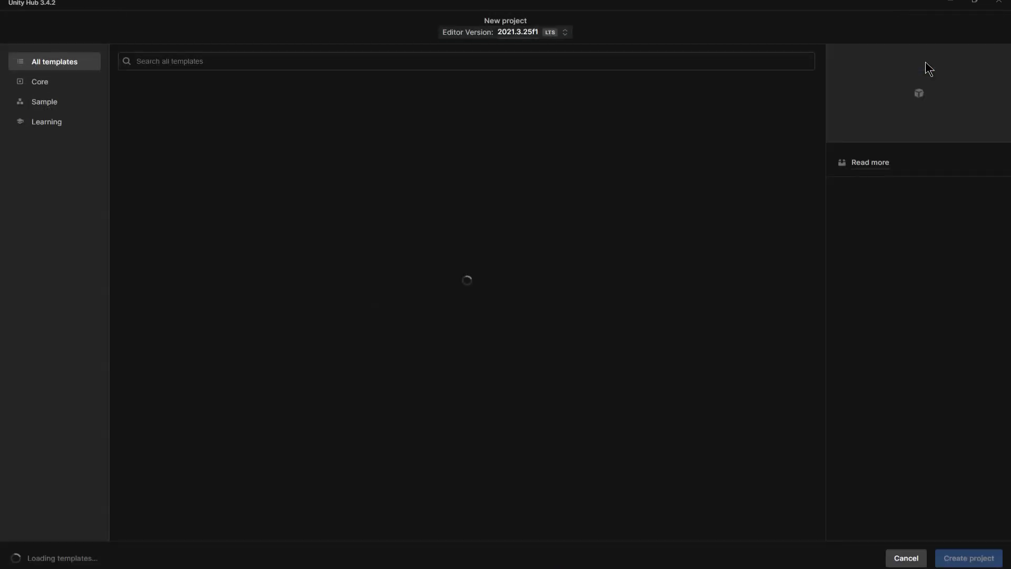
type("T")
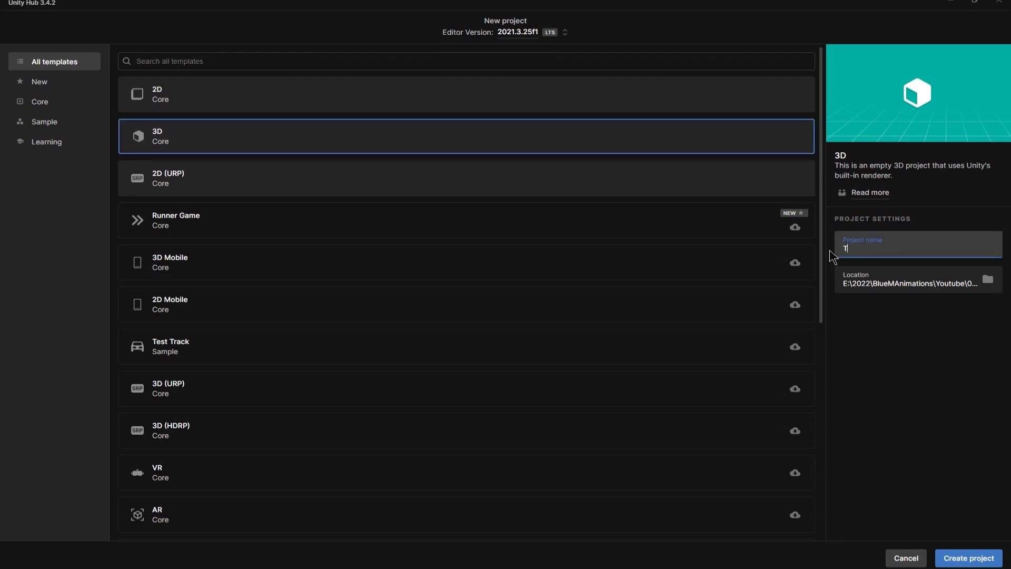
type("owerDefense")
key("BackSpace")
key("BackSpace")
type("fense")
Choose the 01_TowerDefense folder as the location and create the project.
left_click(988, 279)
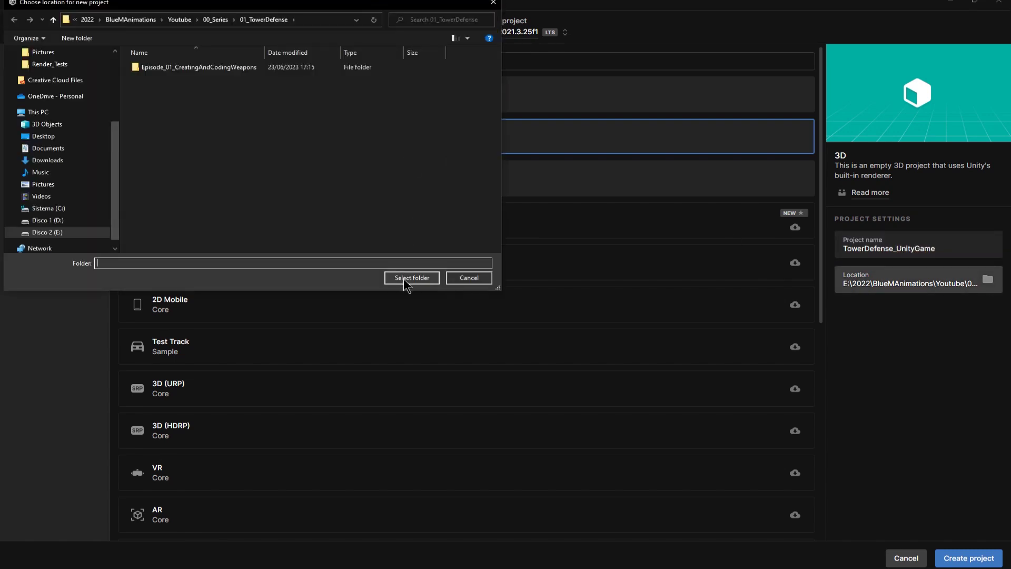
left_click(405, 283)
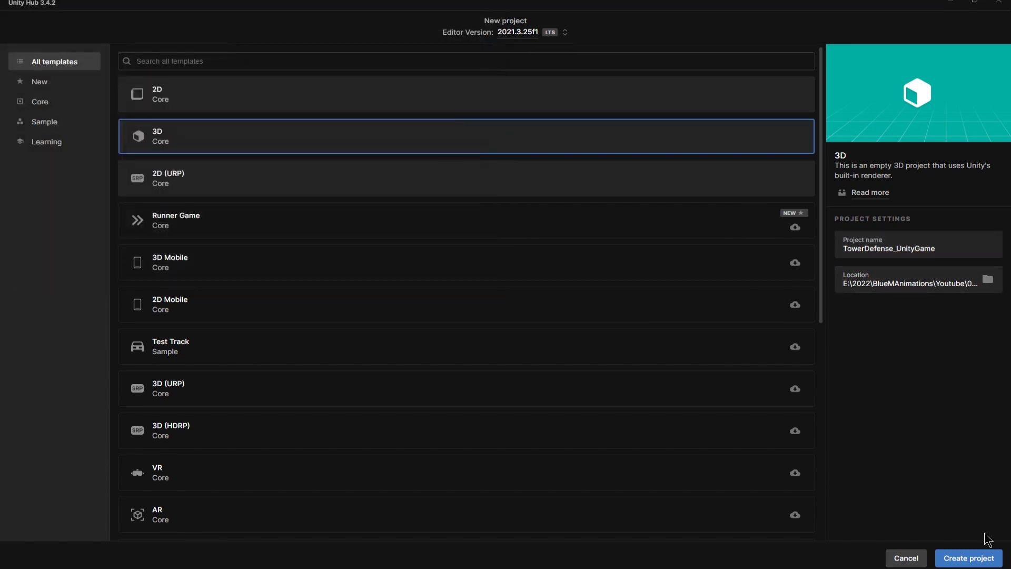
left_click(967, 559)
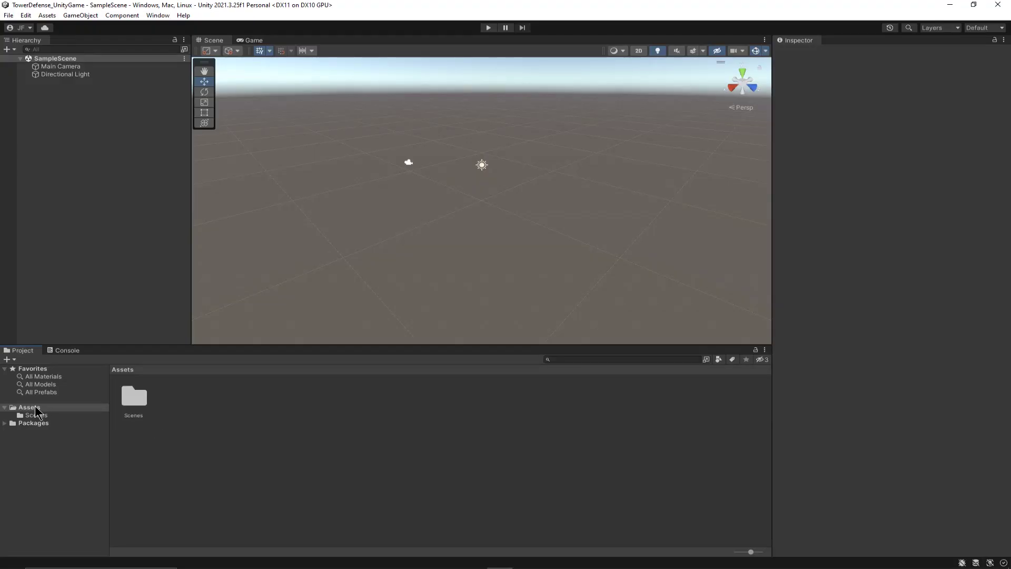
Create a folder named Imports inside the Assets folder.
left_click(31, 407)
right_click(32, 408)
left_click(235, 135)
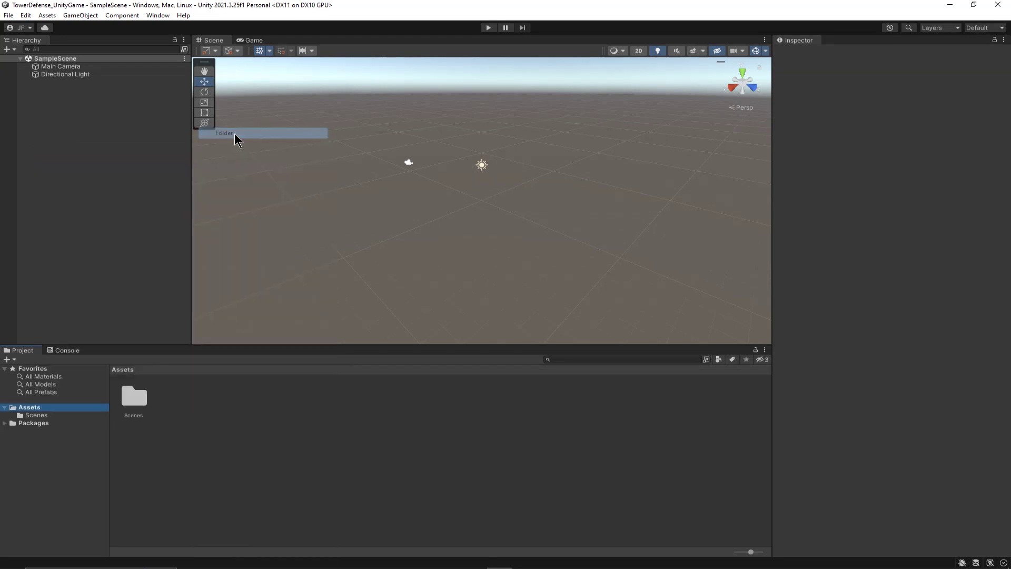
type("Imports")
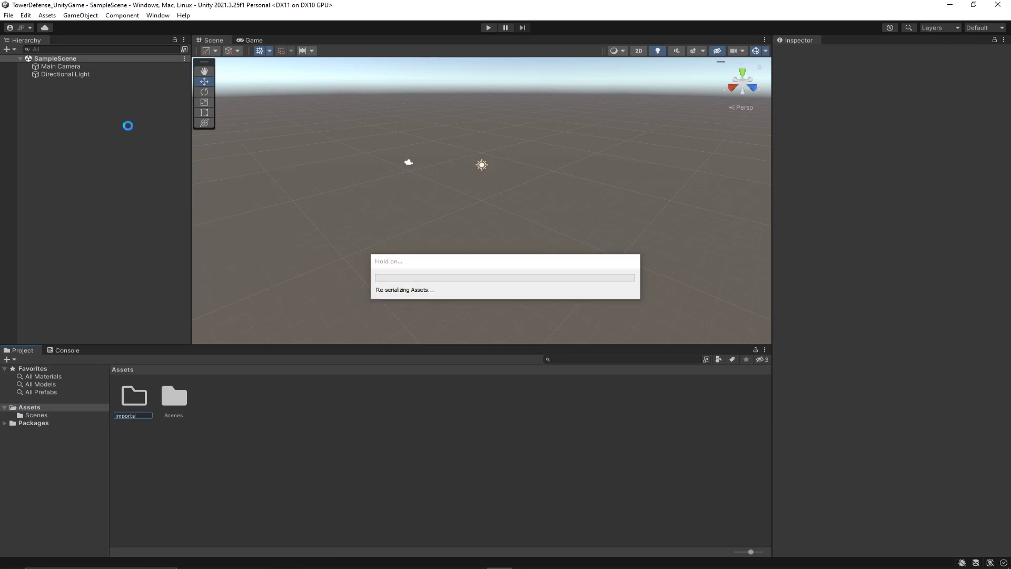
Create a Weapons subfolder inside the Imports folder.
double_click(138, 403)
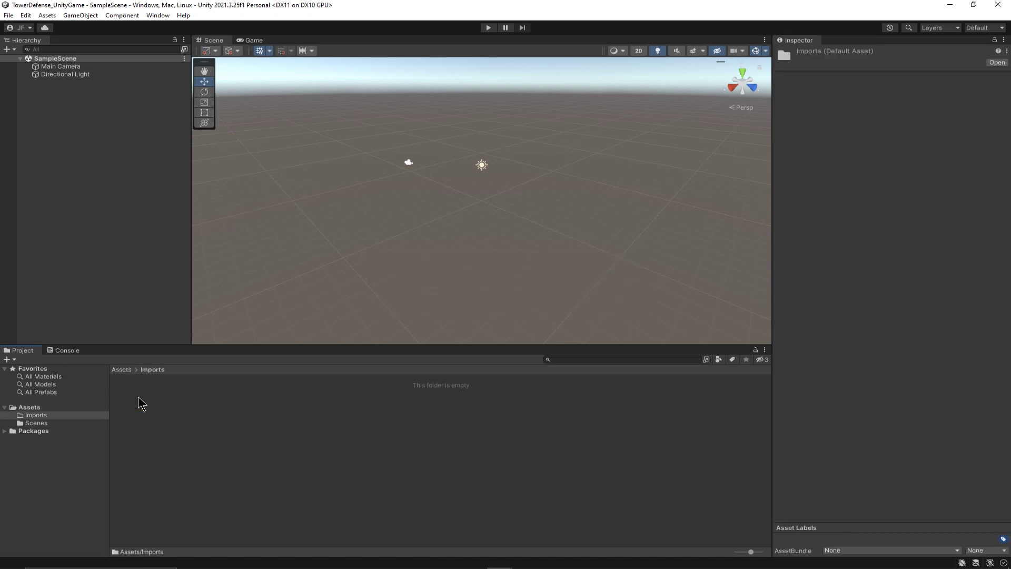
right_click(168, 398)
mouse_move(299, 142)
left_click(362, 132)
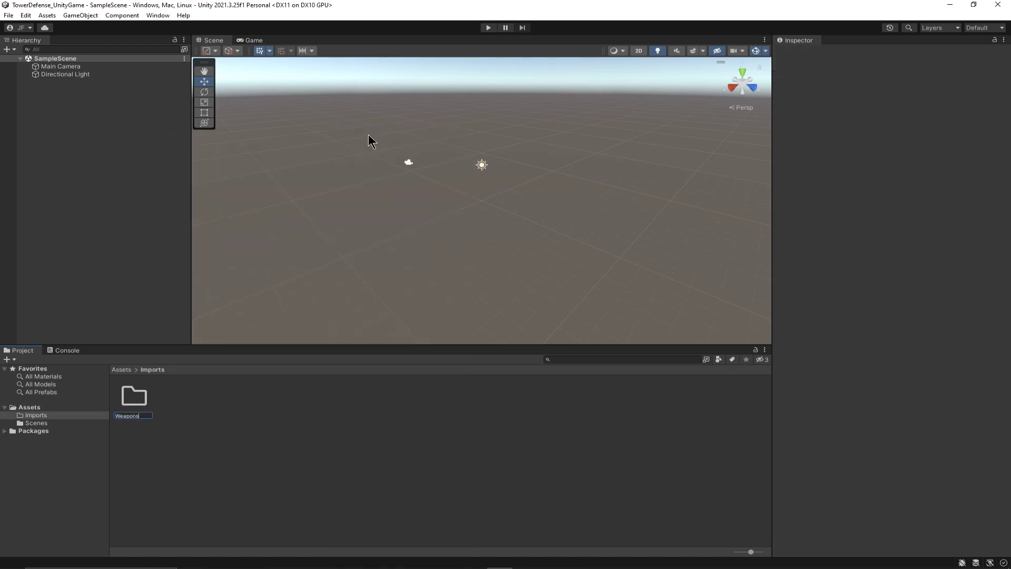
key("Return")
Import the Canon1, Canon2 and Canon3 models from the file explorer into the Imports Weapons folder.
double_click(142, 397)
left_click(246, 561)
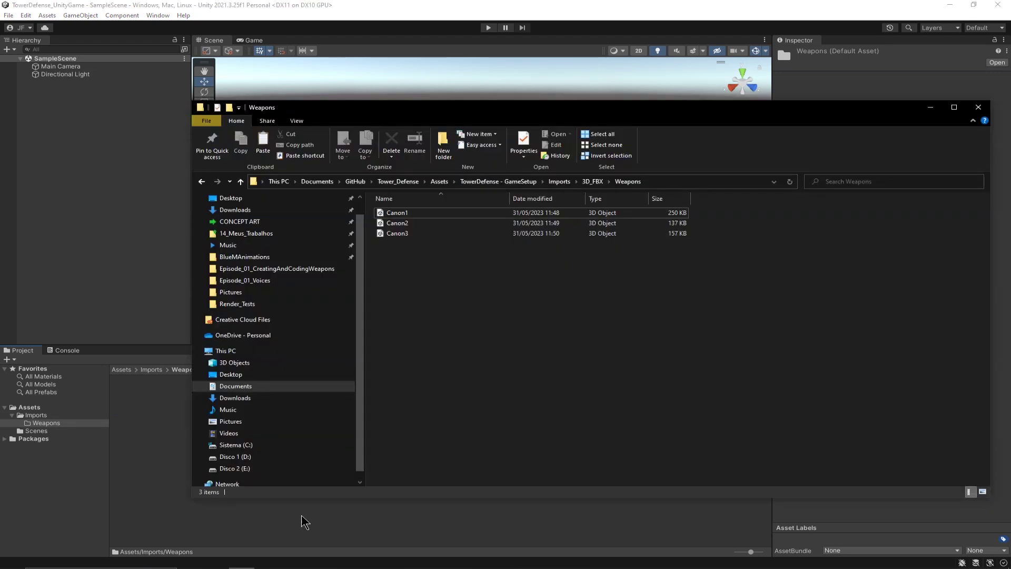
left_click_drag(408, 266, 148, 485)
left_click(156, 485)
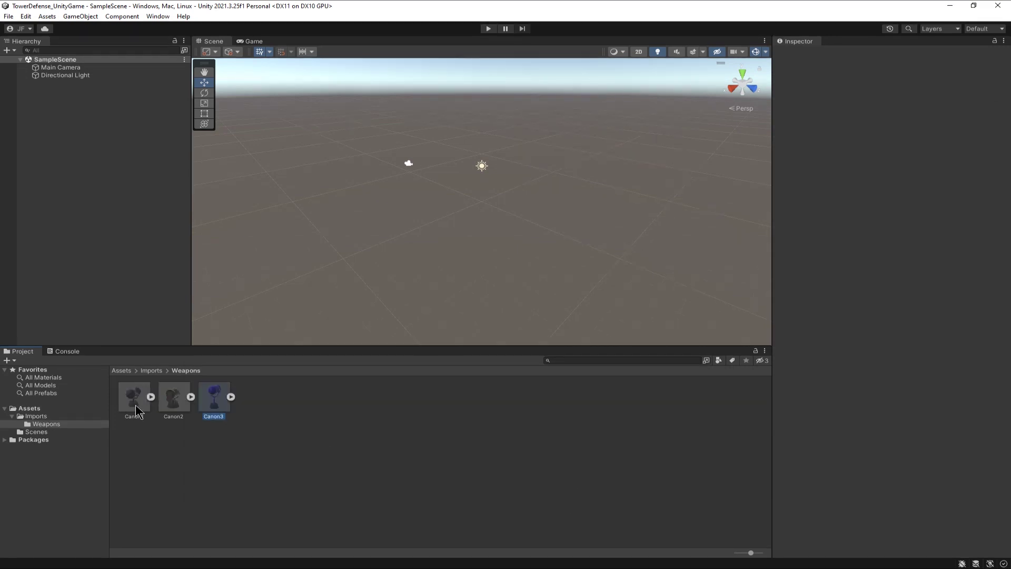
Add all three imported cannon models to the scene hierarchy.
left_click(164, 405, "ctrl")
left_click(139, 413, "ctrl")
left_click_drag(163, 403, 132, 230)
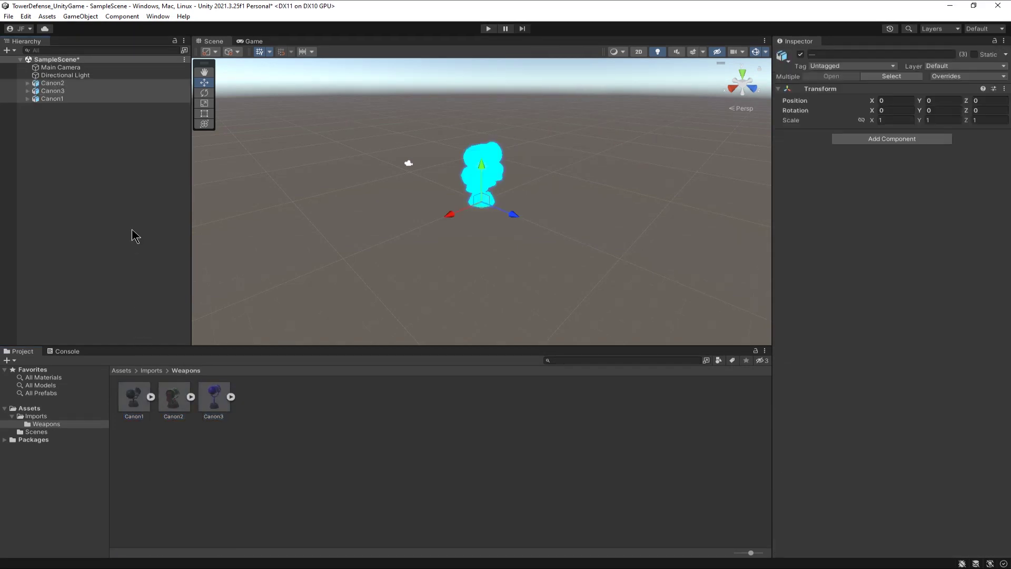
Deactivate Canon1 and Canon3 so only Canon2 shows in the scene.
left_click(99, 207)
double_click(65, 100)
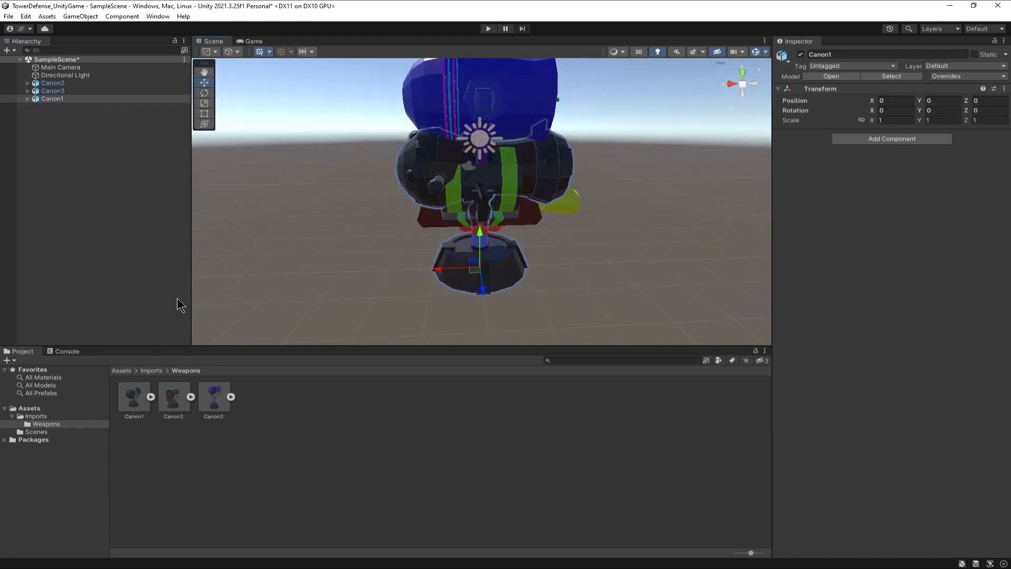
left_click(70, 91, "ctrl")
left_click(799, 54)
left_click_drag(586, 203, 418, 219, "alt")
left_click(702, 219)
Create a folder named Materials inside the Assets folder.
left_click(41, 411)
right_click(255, 411)
mouse_move(340, 152)
left_click(454, 142)
type("Materials")
key("Return")
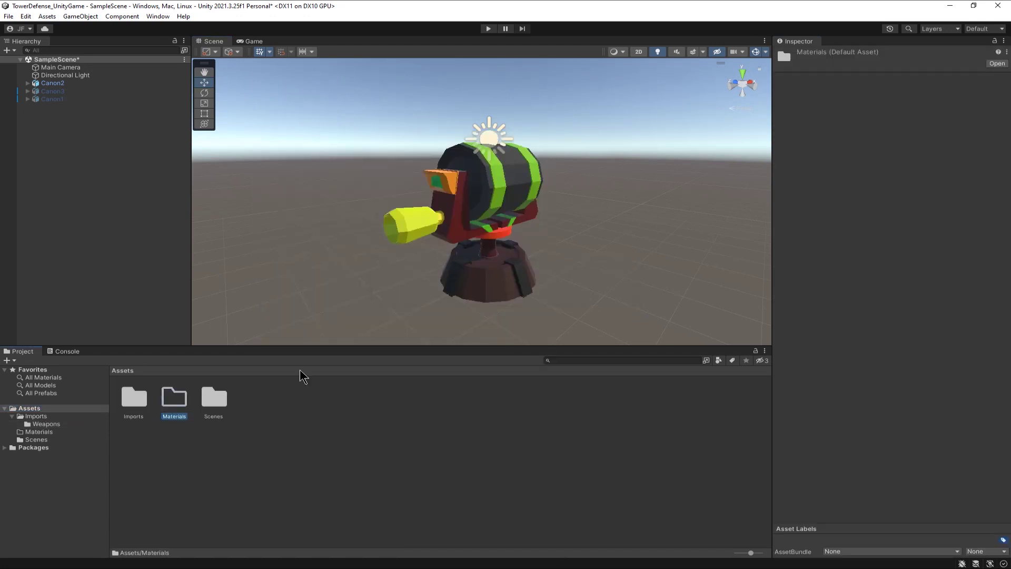
Create a Weapons subfolder inside the Materials folder.
double_click(175, 400)
right_click(181, 407)
mouse_move(272, 153)
left_click(390, 133)
type("Weapons")
key("Return")
Create a new material named Wood in the Materials Weapons folder.
double_click(146, 400)
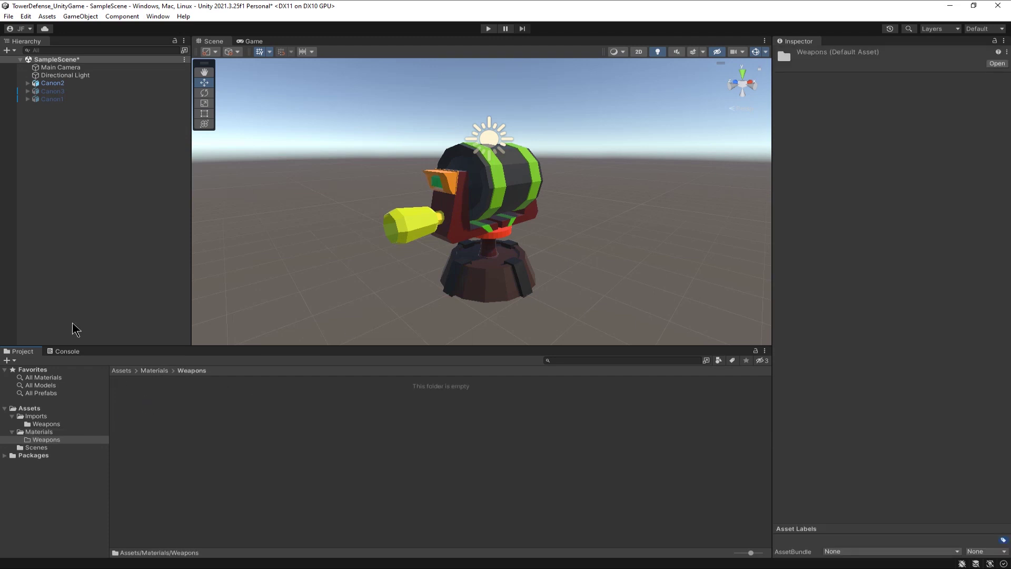
right_click(165, 407)
mouse_move(263, 153)
left_click(383, 356)
type("Wood")
key("Return")
Set the Wood material's albedo to a dark reddish brown and apply it to Canon2's body.
left_click(895, 99)
left_click_drag(948, 174, 973, 174)
left_click(994, 155)
left_click(971, 179)
left_click(1000, 92)
left_click_drag(133, 396, 442, 180)
Duplicate the Wood material, rename the copy Metal and give it a near-black albedo colour.
left_click(139, 405)
key("ctrl+d")
right_click(125, 404)
left_click(178, 195)
type("Metal")
key("Return")
left_click(906, 98)
left_click(917, 186)
left_click(1000, 90)
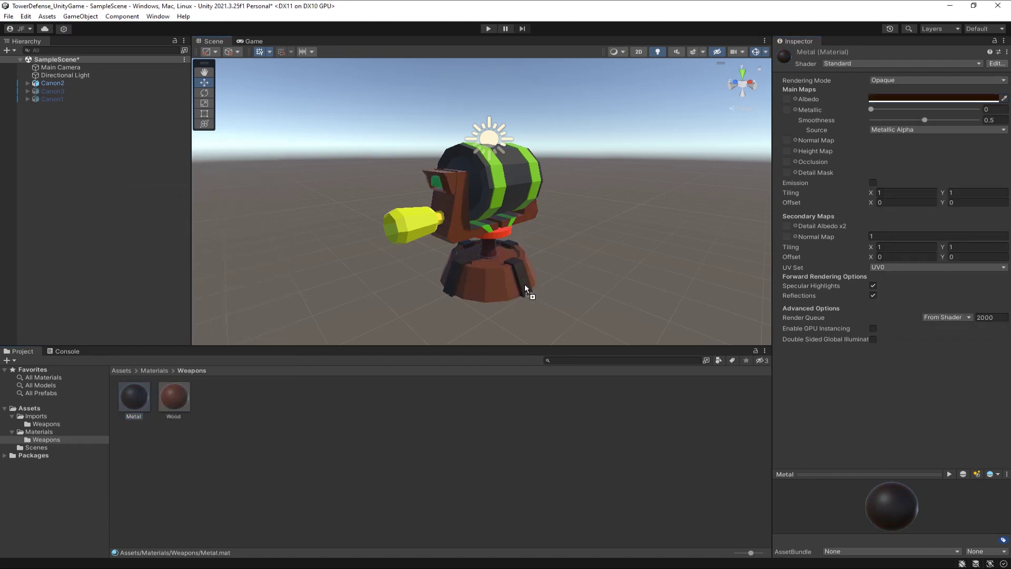
Apply the Metal and Wood materials to the remaining muzzle, barrel and base parts of Canon2.
left_click_drag(594, 247, 537, 232, "alt")
left_click_drag(134, 396, 433, 279)
left_click_drag(558, 274, 611, 290, "alt")
left_click_drag(133, 396, 431, 213)
left_click_drag(474, 253, 432, 237, "alt")
left_click_drag(174, 396, 474, 227)
left_click(624, 255)
left_click_drag(624, 255, 433, 268, "alt")
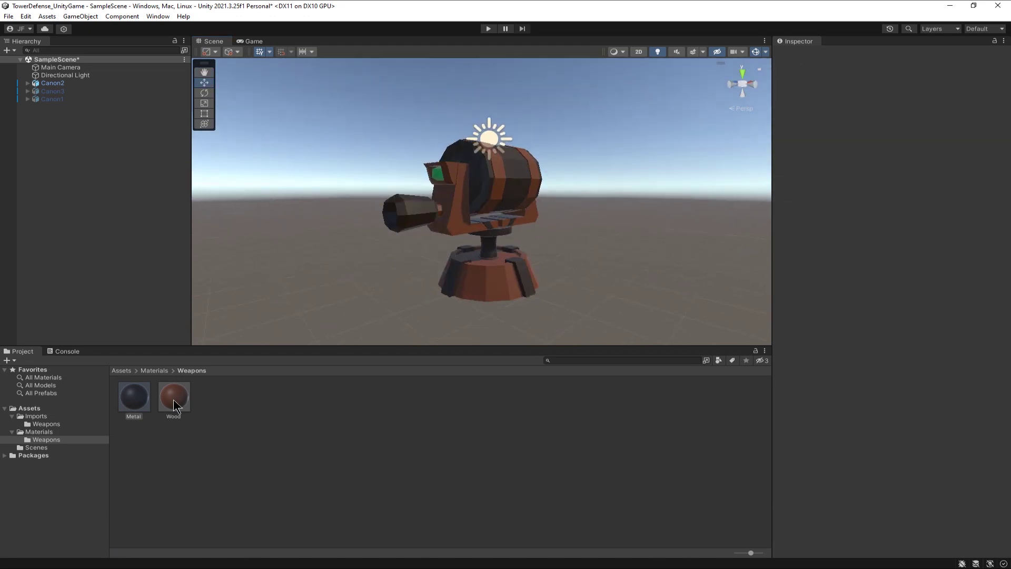
Duplicate a weapon material and rename the copy Light.
left_click(174, 400)
key("ctrl+d")
right_click(178, 398)
left_click(227, 192)
type("Light")
key("Return")
Set the Light material's albedo to bright red and apply it to the small lamp on Canon2.
left_click(902, 97)
left_click(990, 181)
left_click(969, 155)
left_click_drag(136, 396, 436, 174)
left_click(613, 279)
left_click_drag(614, 279, 526, 279, "alt")
Deactivate Canon2 and activate Canon3 in the scene.
left_click(52, 83)
left_click(800, 54)
left_click(52, 90)
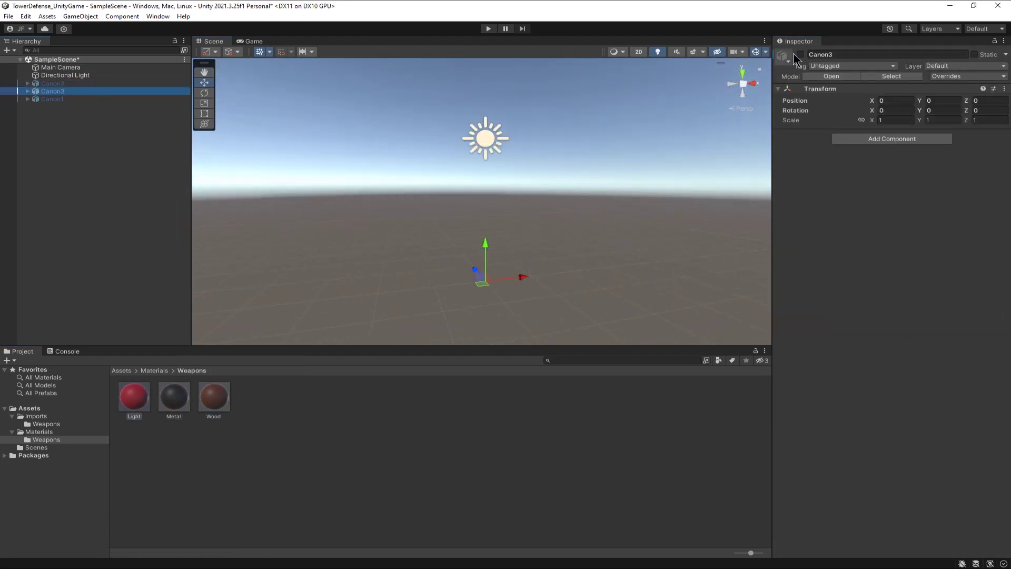
left_click(800, 54)
Apply Wood to Canon3's base and post, and Metal to its base fittings and supporting bracket.
left_click_drag(214, 396, 487, 287)
left_click_drag(173, 396, 517, 289)
middle_click_drag(518, 289, 518, 321)
left_click_drag(214, 396, 495, 246)
left_click_drag(173, 396, 494, 203)
middle_click_drag(294, 247, 266, 286)
left_click_drag(265, 287, 247, 305, "alt")
Apply Wood to Canon3's barrel and Metal to its bands, rear parts and the front target's purple rings.
left_click_drag(213, 395, 428, 199)
left_click_drag(174, 396, 495, 165)
left_click_drag(474, 221, 384, 224, "alt")
left_click_drag(174, 396, 472, 164)
left_click_drag(392, 175, 522, 175, "alt")
left_click_drag(175, 401, 511, 196)
left_click_drag(511, 197, 253, 197, "alt")
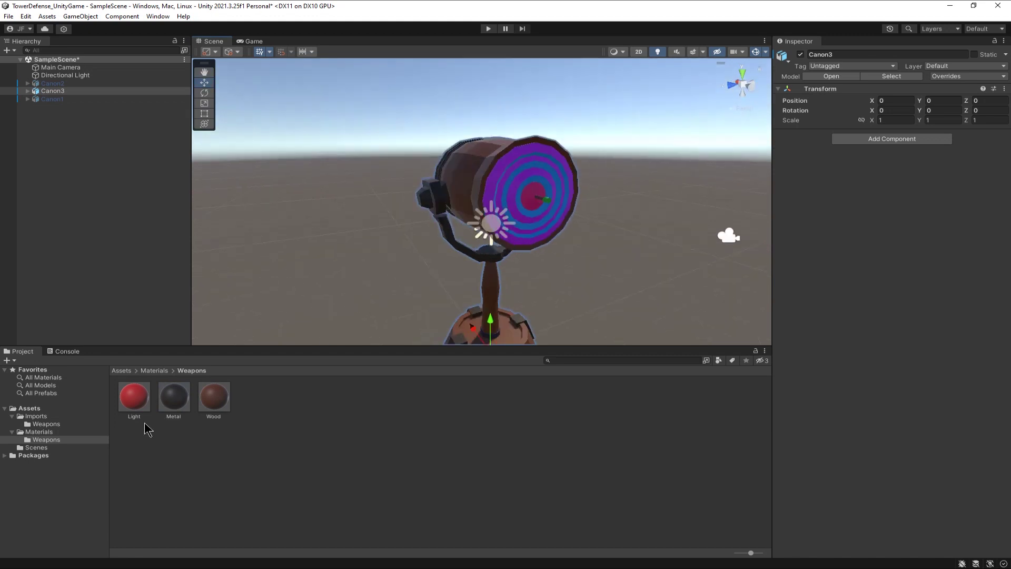
left_click_drag(295, 222, 547, 222, "alt")
left_click_drag(174, 400, 430, 200)
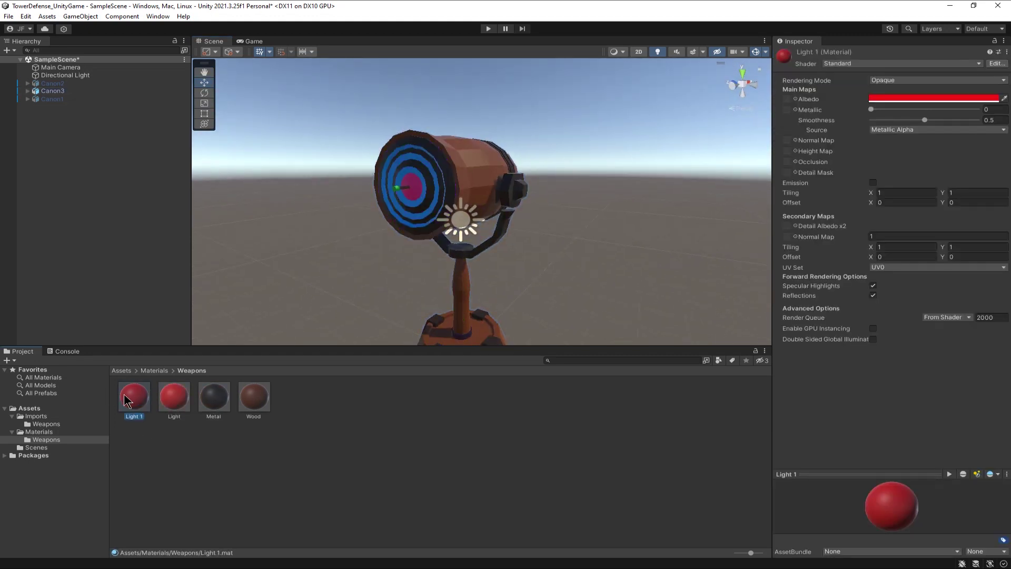
Turn the duplicated Light material into a blue one named Blue, and finish Canon3's target centre with Wood and Metal.
left_click(931, 98)
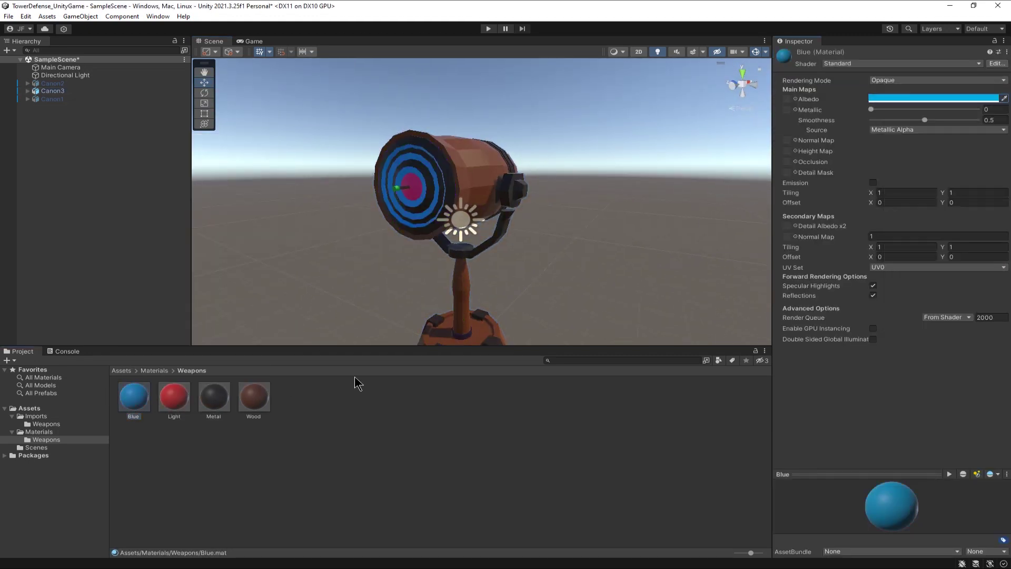
left_click_drag(254, 403, 413, 186)
left_click_drag(212, 400, 397, 187)
scroll(500, 270, "down", 3)
mouse_move(559, 252)
left_mouse_down("alt")
mouse_move(500, 270)
mouse_move(558, 237)
left_mouse_up("alt")
Deactivate Canon3 and activate Canon1 in the scene.
left_click(52, 90)
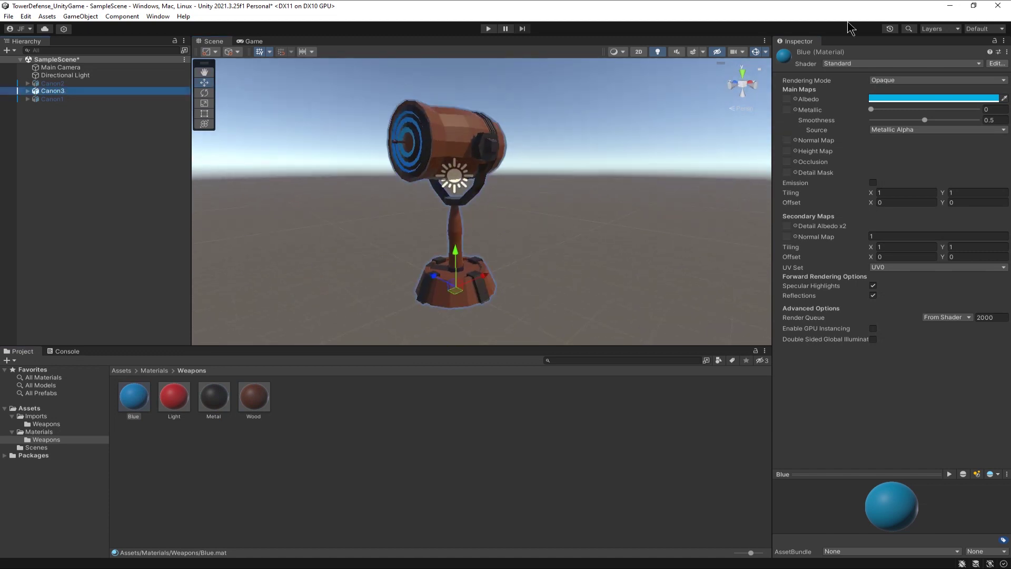
left_click(800, 54)
left_click(53, 99)
left_click(800, 54)
Apply Metal to Canon1's muzzle and bracket parts, and Wood to its supporting post.
left_click_drag(487, 203, 337, 211, "alt")
left_click_drag(214, 400, 406, 222)
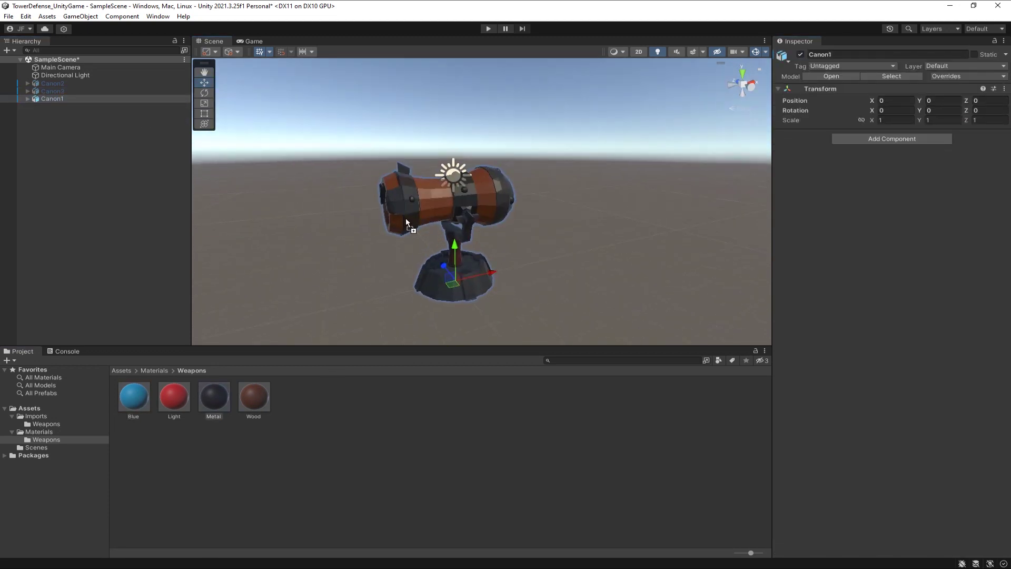
left_click_drag(229, 398, 542, 226)
left_click_drag(254, 397, 454, 257)
left_click_drag(537, 251, 521, 247, "alt")
left_click_drag(213, 396, 463, 231)
Apply Wood to Canon1's rear handle and finish texturing the remaining parts of its barrel.
left_click_drag(558, 247, 456, 248, "alt")
left_click_drag(569, 224, 53, 368, "alt")
left_click_drag(254, 396, 435, 243)
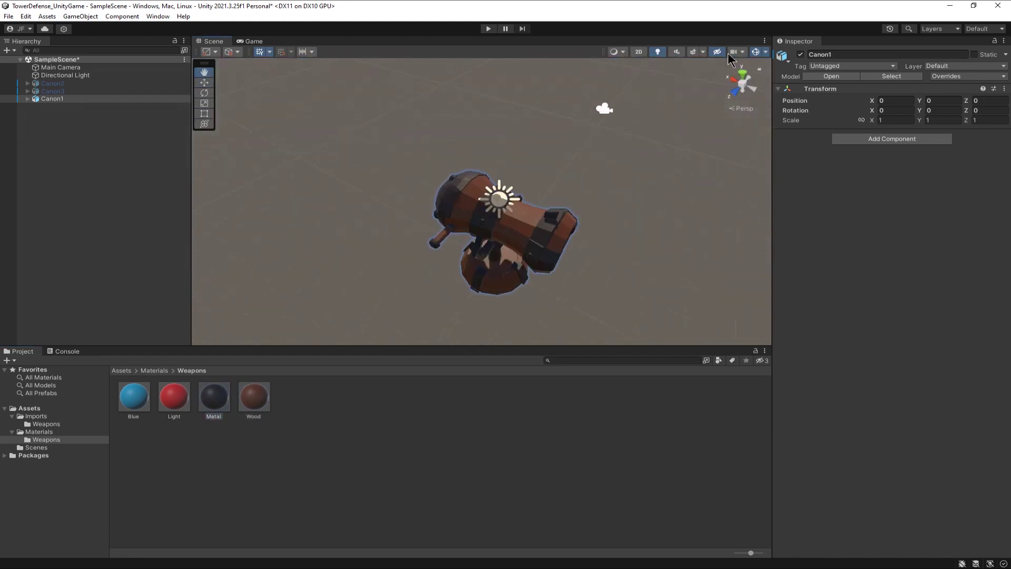
left_click_drag(550, 235, 571, 112, "alt")
left_click_drag(138, 392, 448, 200)
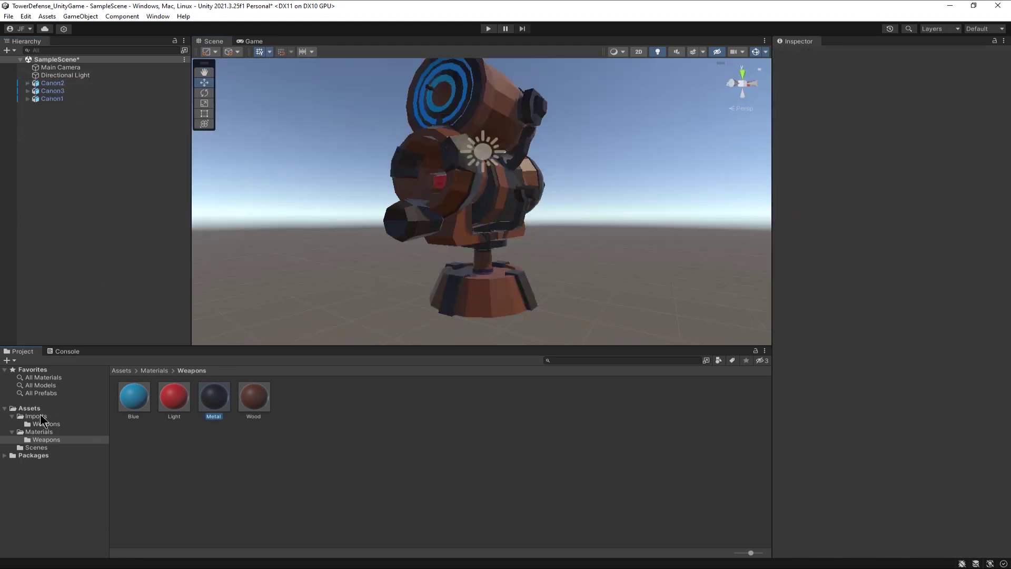
Create a folder named Prefabs inside the Assets folder.
left_click(30, 408)
right_click(288, 428)
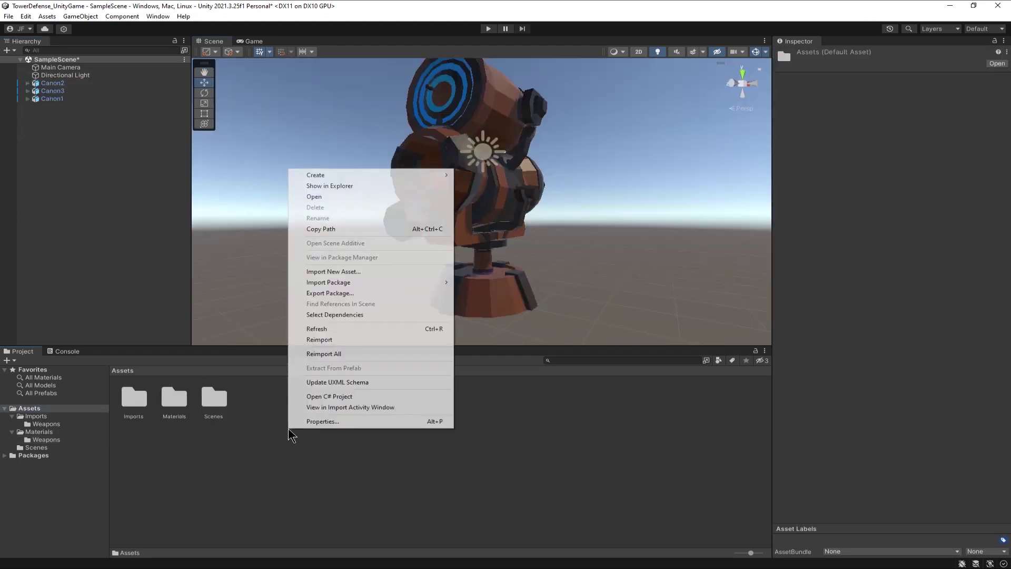
mouse_move(386, 174)
left_click(505, 135)
type("Prefabs")
key("Return")
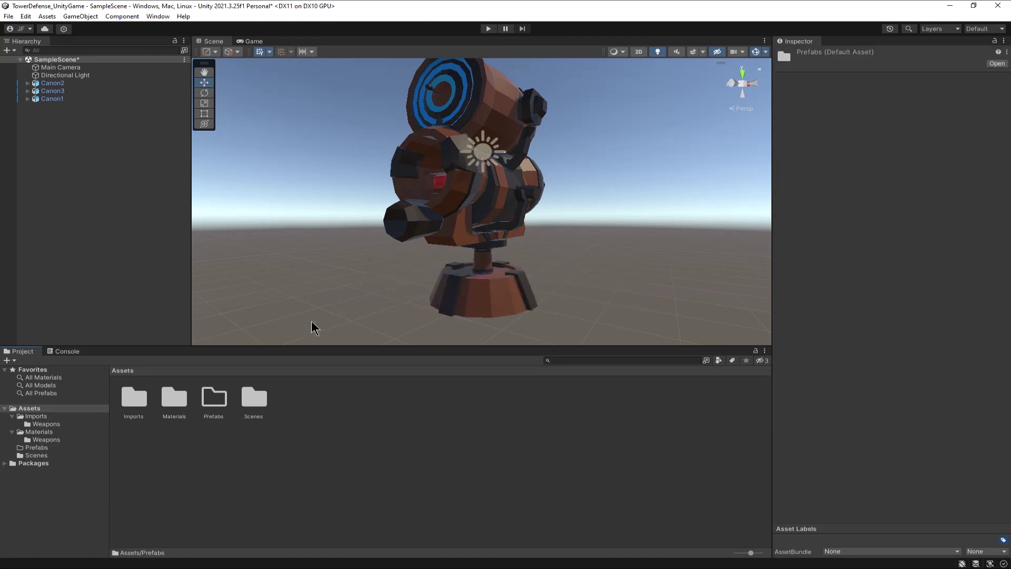
Create a Weapons subfolder inside the Prefabs folder and open it.
double_click(216, 411)
right_click(177, 399)
mouse_move(284, 143)
left_click(365, 134)
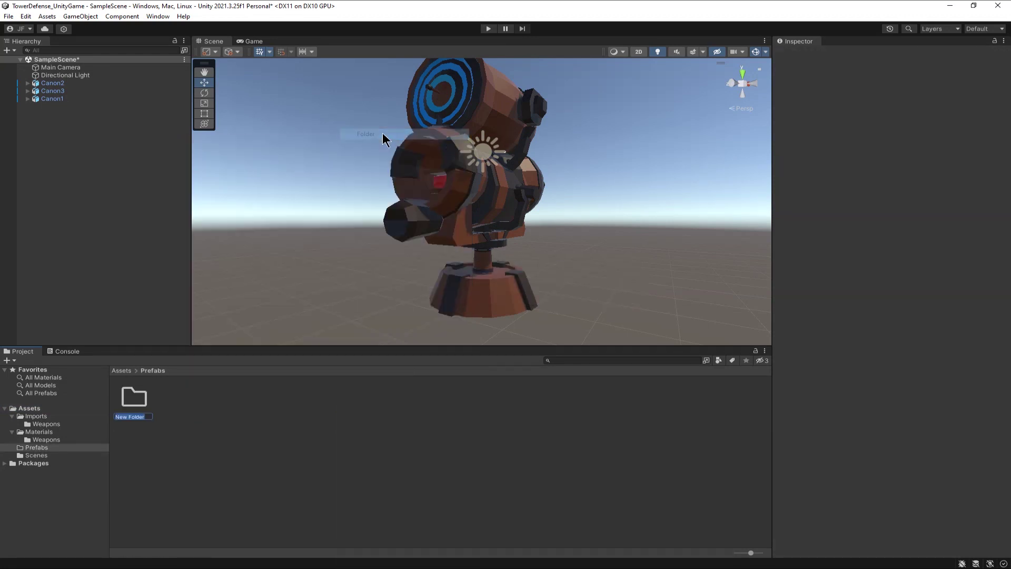
type("Weapons")
key("Return")
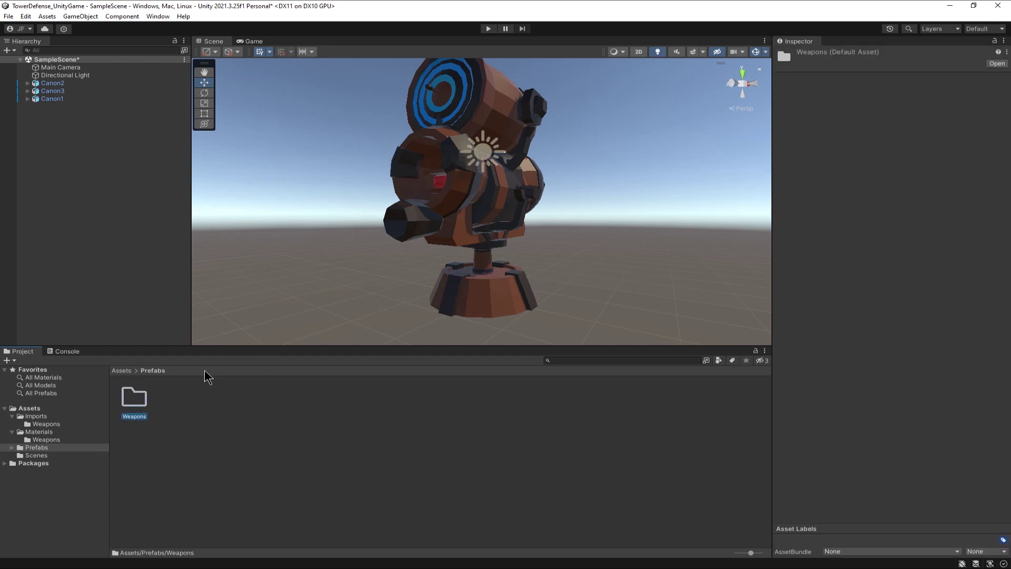
double_click(136, 400)
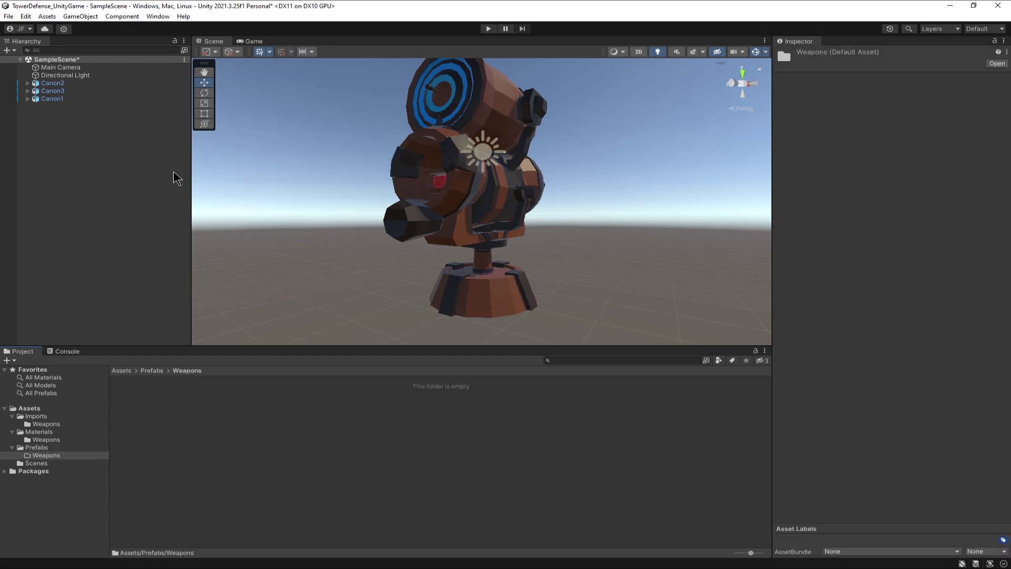
Leave only Canon2 active among the three cannons and rename it BaseWeapon.
left_click(67, 84)
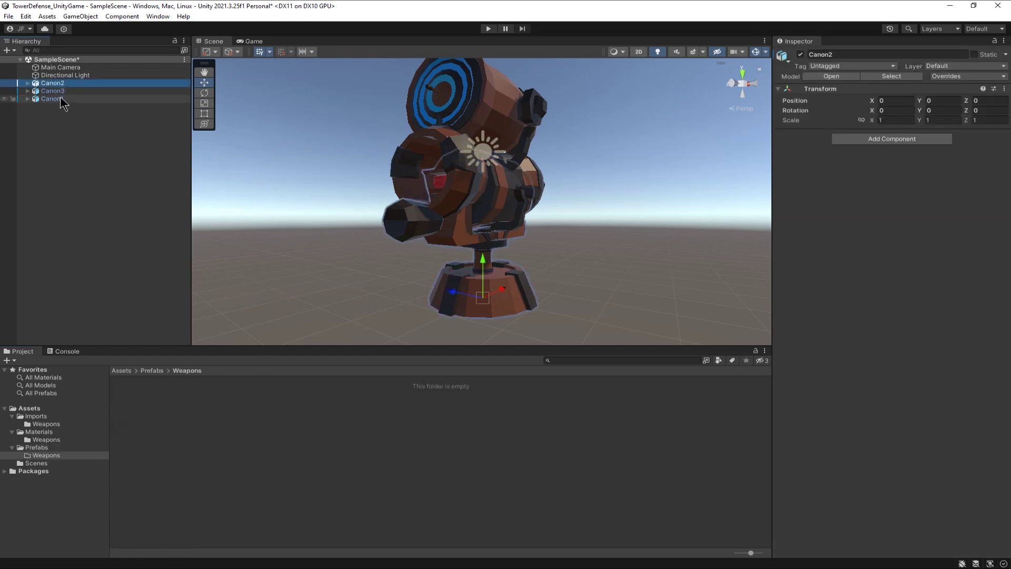
left_click(61, 98, "shift")
left_click(800, 54)
left_click(63, 84)
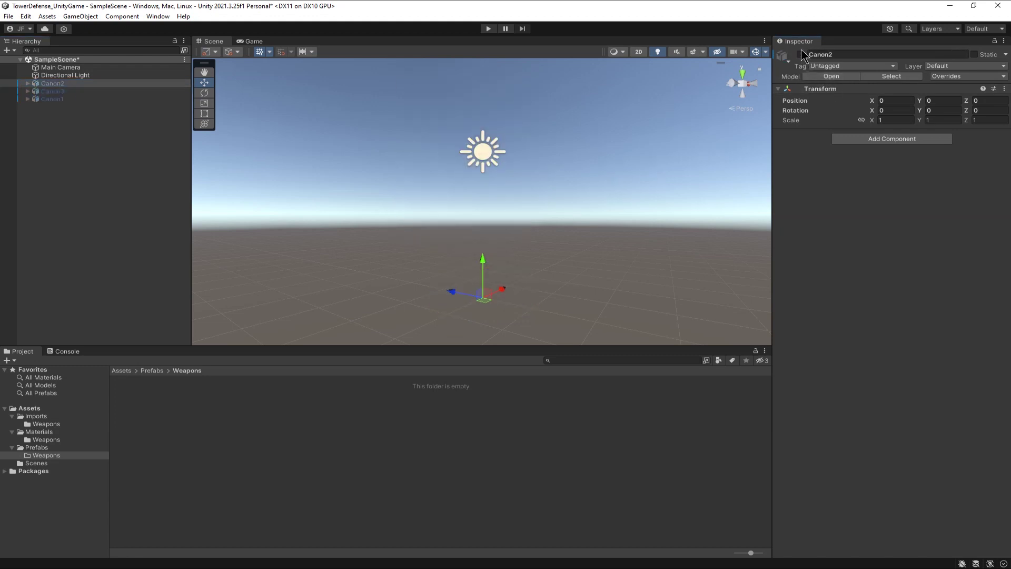
left_click(800, 54)
left_click(853, 54)
type("BaseWeapo")
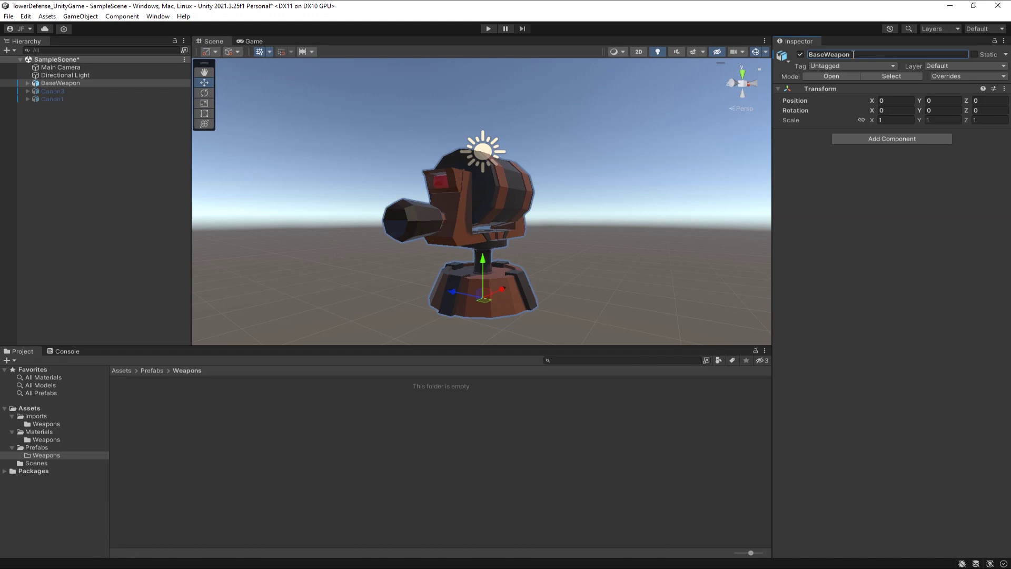
Save BaseWeapon as an original prefab in the Prefabs/Weapons folder and deactivate it in the scene.
left_click_drag(87, 90, 302, 453)
left_click(489, 307)
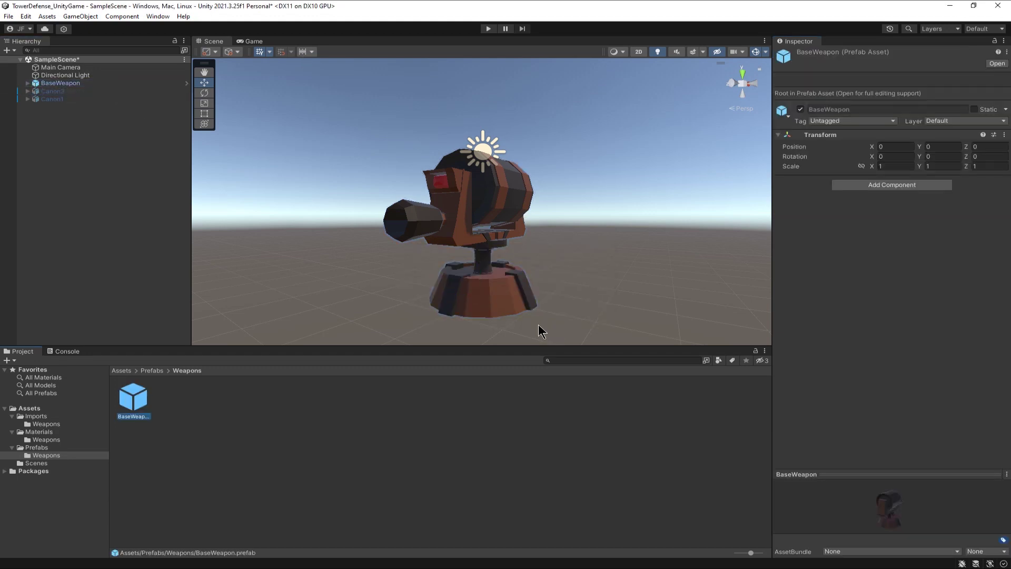
left_click(64, 84)
left_click(800, 54)
Activate Canon3, rename it SlowWeapon and save it as an original prefab in the Weapons folder.
left_click(80, 91)
left_click(800, 54)
left_click(845, 54)
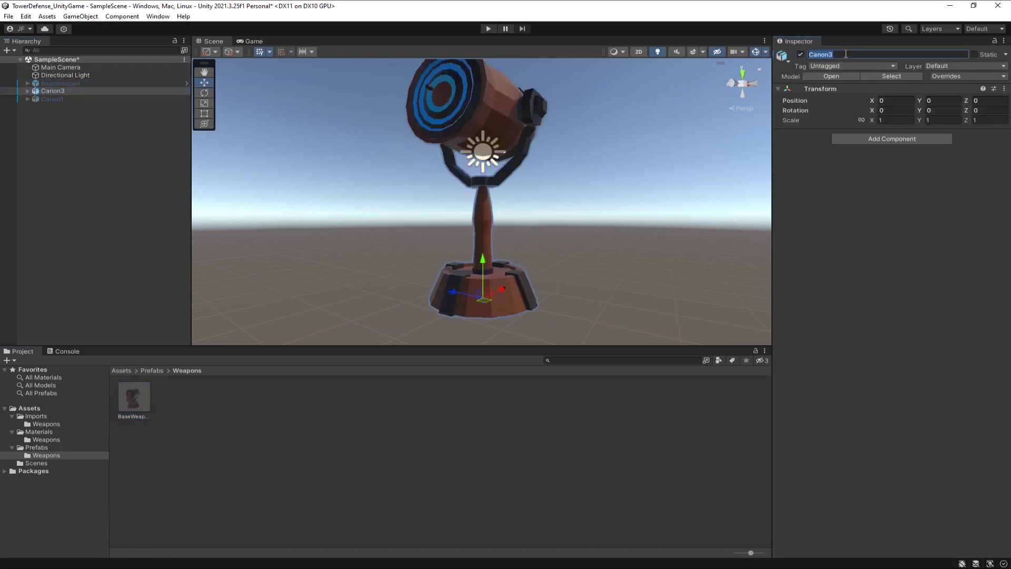
type("SlowWeapon")
left_click_drag(60, 90, 192, 408)
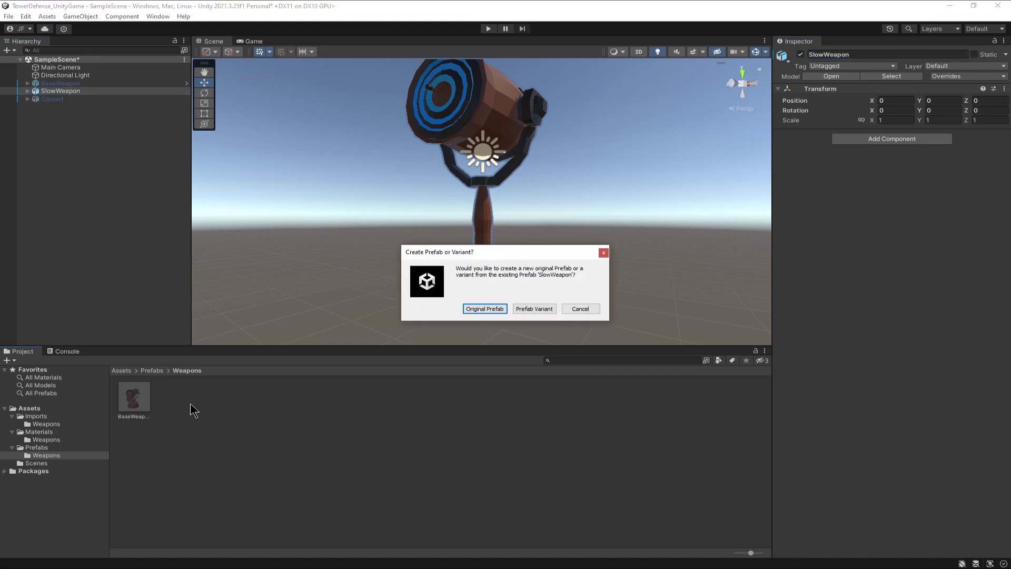
left_click(484, 309)
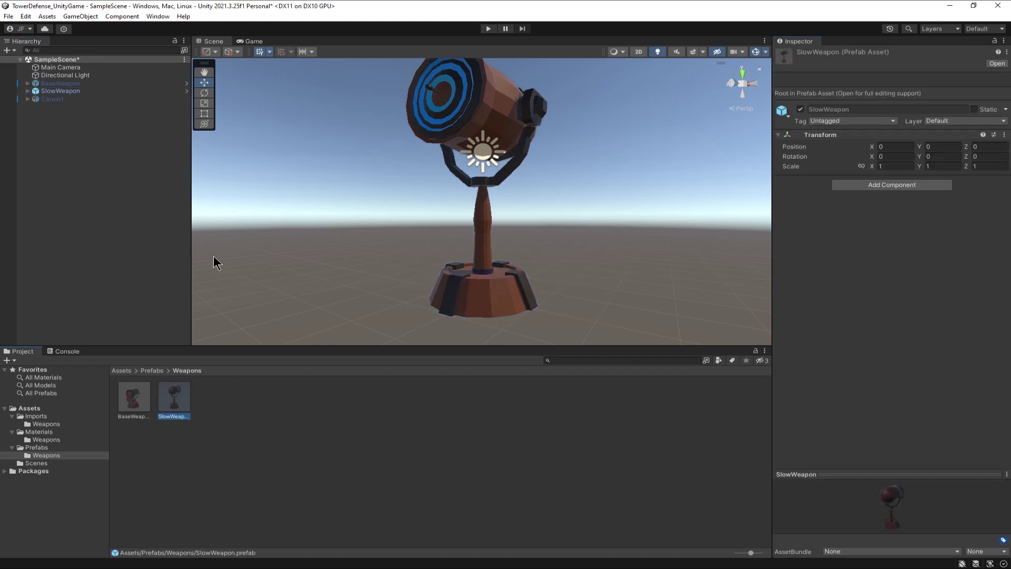
Show Canon1 instead of SlowWeapon in the scene and save it as an original prefab named CanonWeapon.
left_click(61, 90)
left_click(800, 54)
left_click(58, 99)
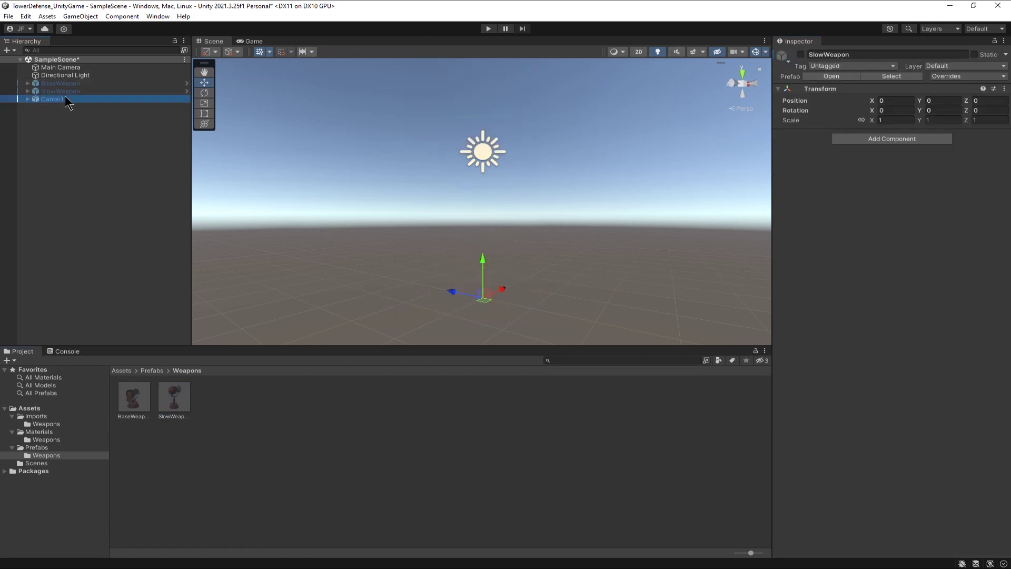
left_click(800, 54)
left_click(858, 54)
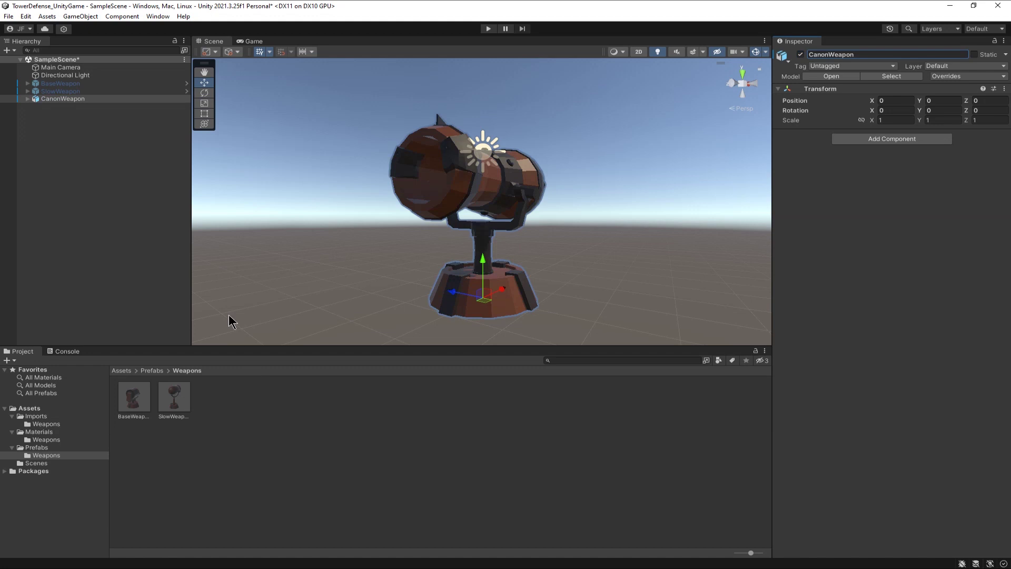
left_click_drag(69, 104, 239, 440)
left_click(481, 308)
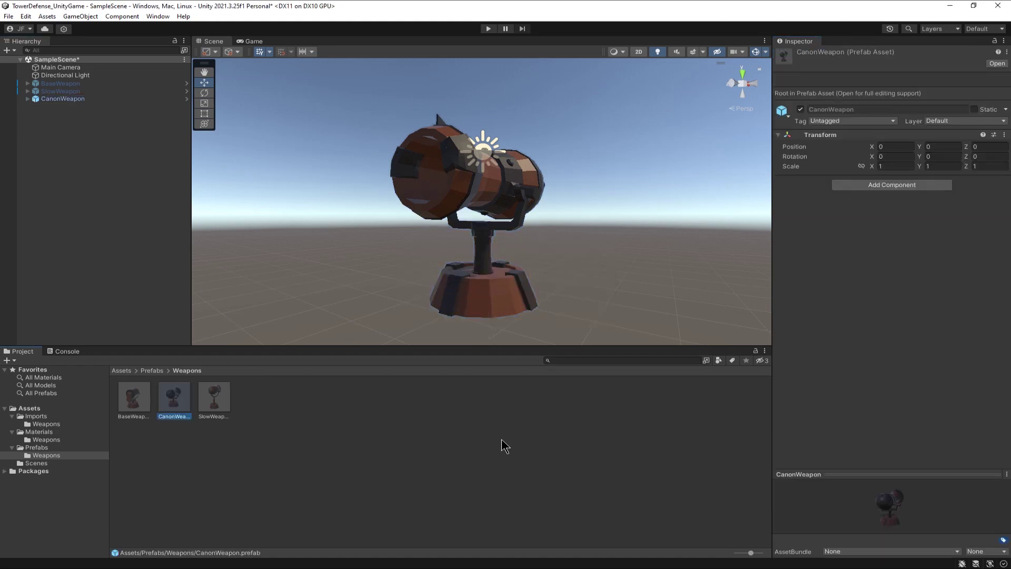
Delete BaseWeapon, SlowWeapon and CanonWeapon from the scene.
left_click(62, 98)
left_click(60, 83, "shift")
key("Delete")
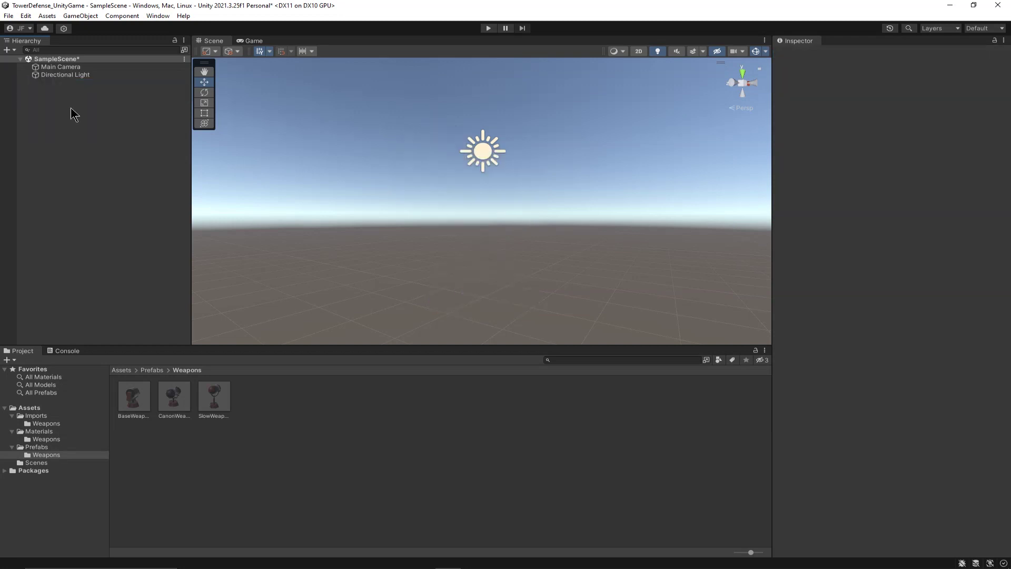
Add an empty child named RotationPart to the BaseWeapon prefab, with Y position 1.12 and Y rotation -90.
double_click(141, 396)
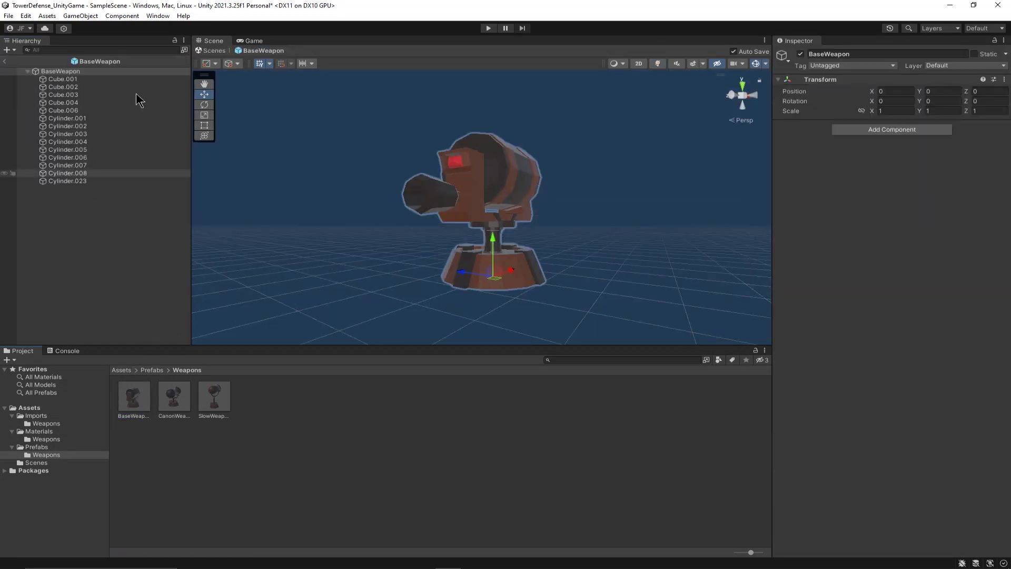
right_click(79, 70)
mouse_move(137, 252)
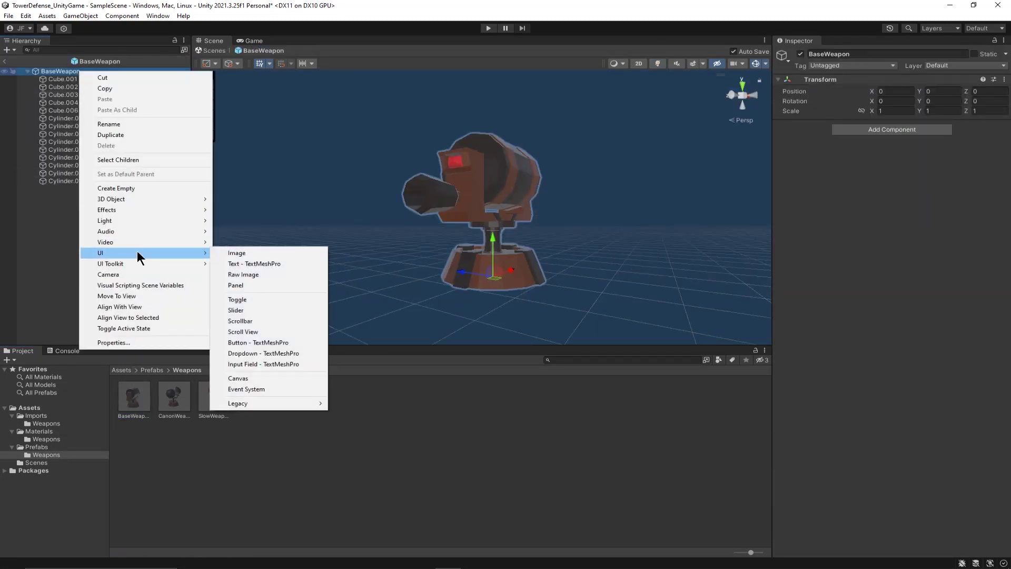
left_click(161, 188)
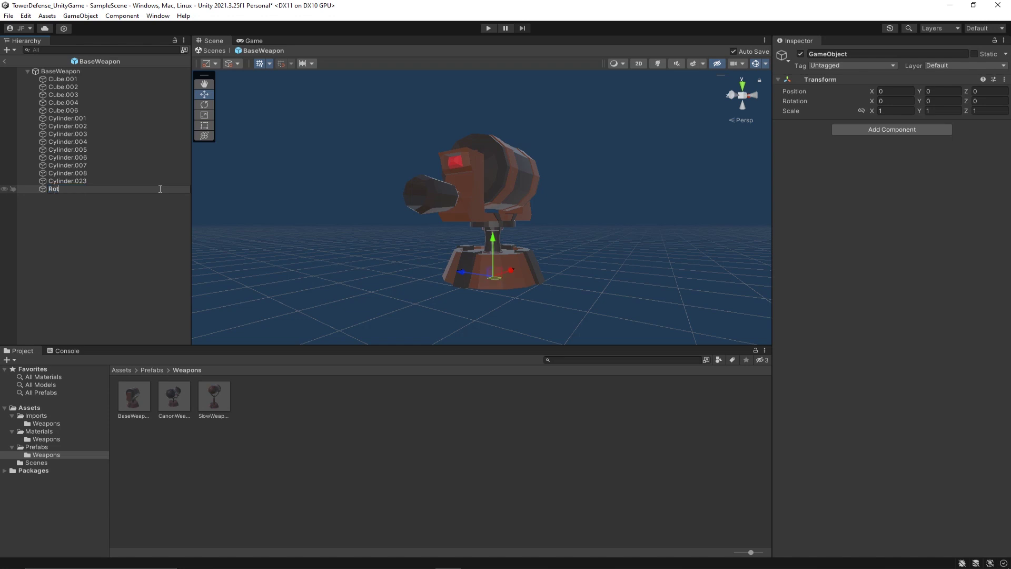
key("Return")
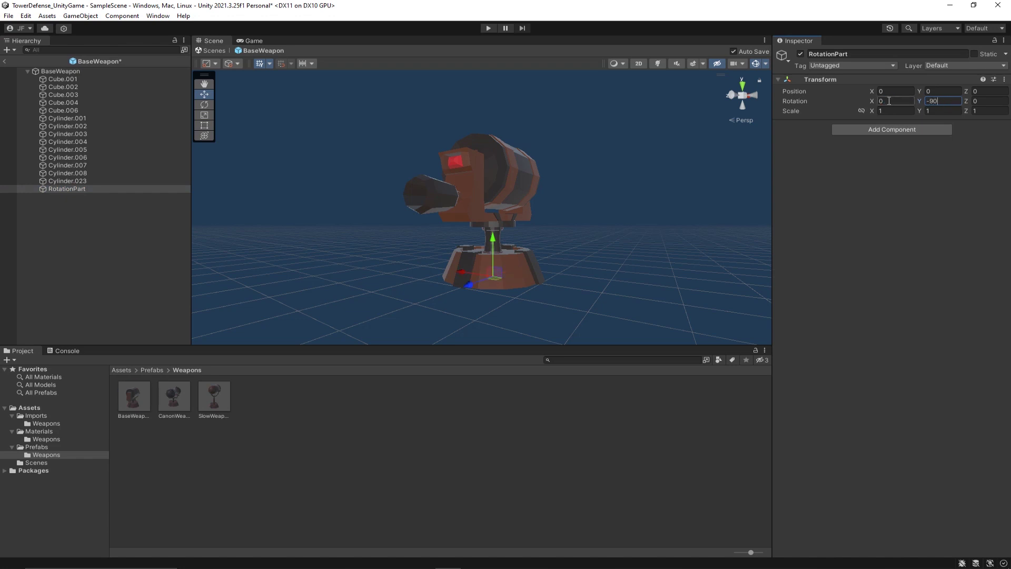
left_click_drag(502, 247, 502, 236)
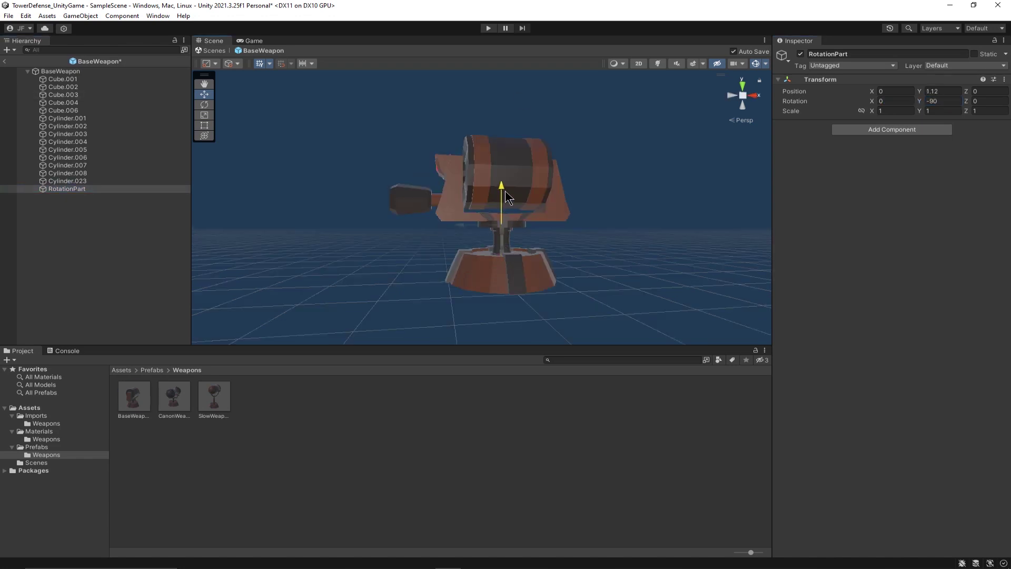
Parent Cube.001 to Cube.004 and Cylinder.004 to Cylinder.008 under BaseWeapon's RotationPart, and return to the scene.
left_click_drag(71, 79, 78, 105)
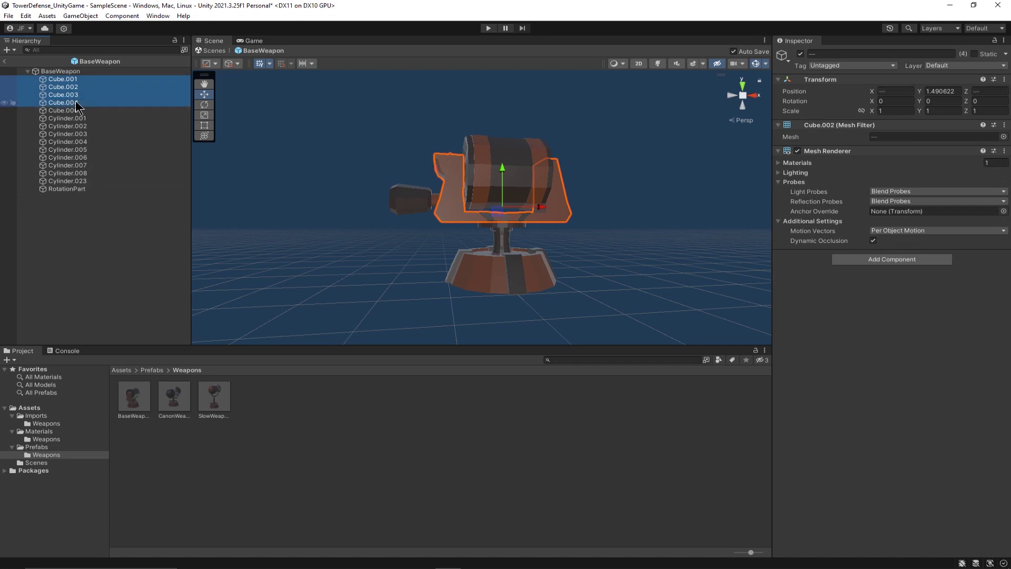
mouse_move(84, 150)
left_mouse_down("ctrl")
mouse_move(79, 182)
mouse_move(87, 131)
left_mouse_up("ctrl")
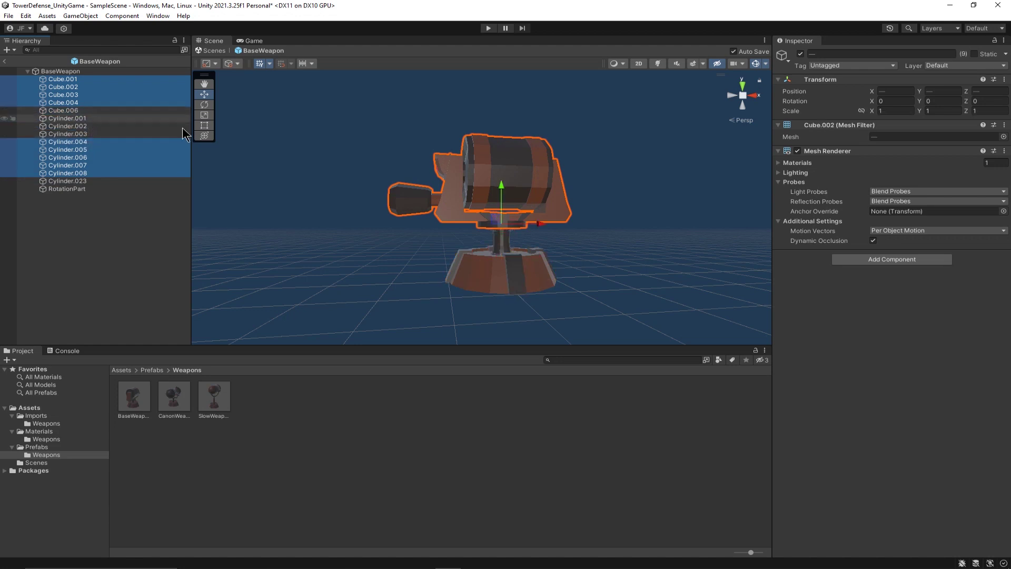
left_click_drag(97, 176, 86, 189)
left_click(99, 118)
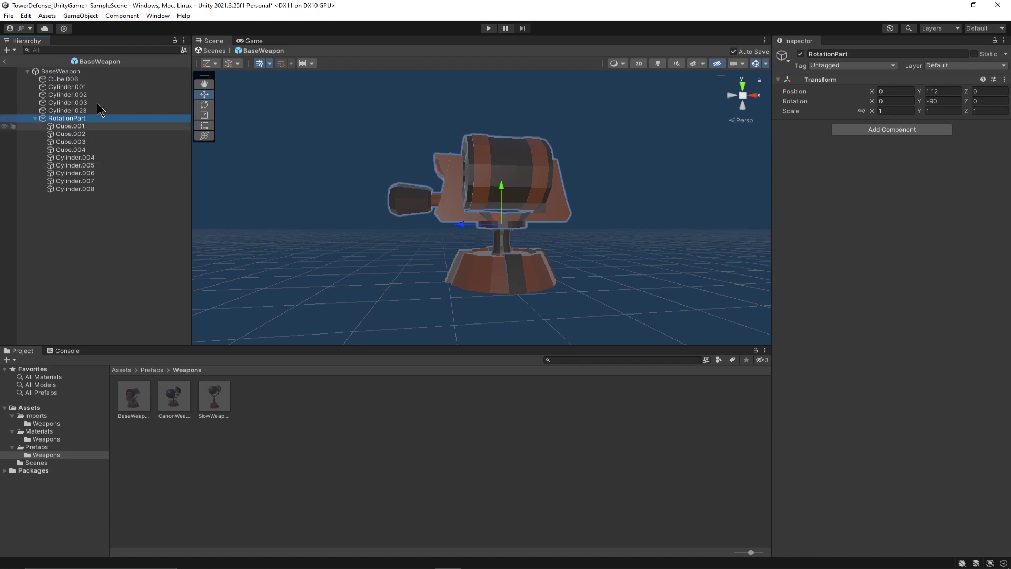
left_click(4, 61)
Add an empty child named RotationPart to the CanonWeapon prefab, with Y position 1.35 and Y rotation -90.
double_click(174, 396)
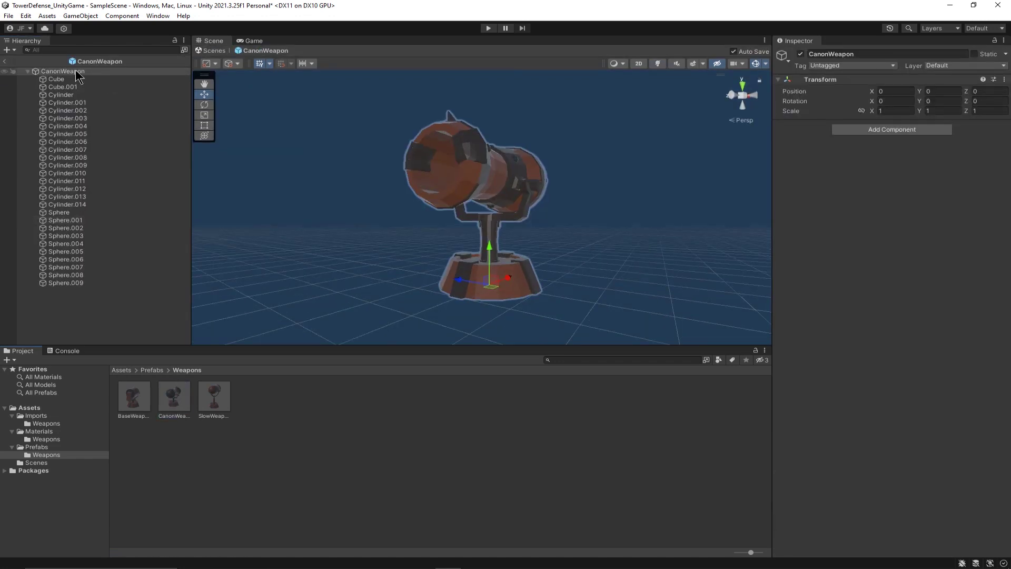
right_click(75, 71)
left_click(155, 190)
type("RotationPart")
key("Return")
left_click_drag(421, 243, 539, 225, "alt")
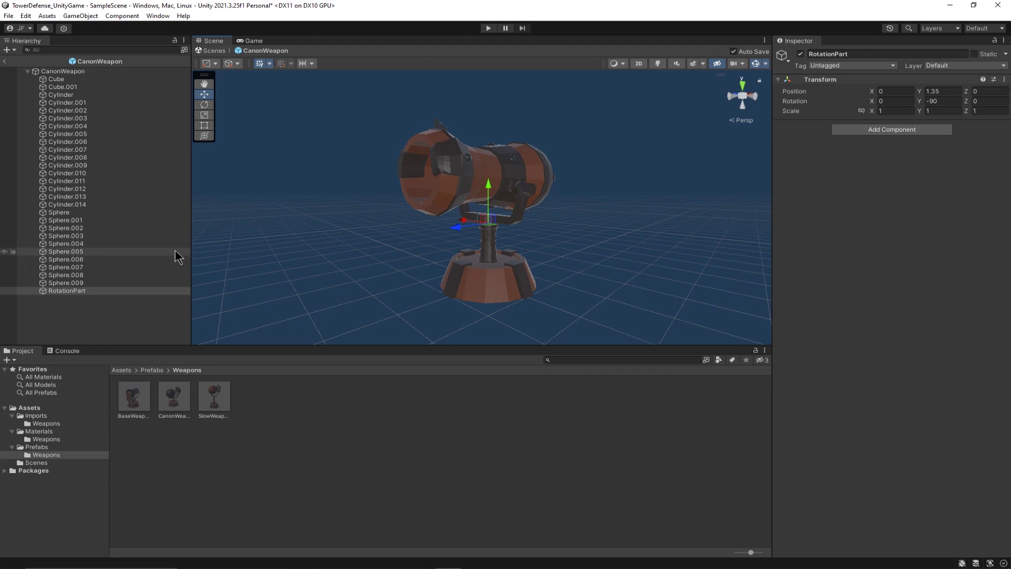
Parent Cube.001, Cylinder.004 to Cylinder.014 and all Sphere parts under CanonWeapon's RotationPart, and return to the scene.
left_click(98, 284)
left_click_drag(226, 266, 138, 267, "alt")
left_click(97, 275, "ctrl")
left_click(91, 267, "ctrl")
left_click(94, 258, "ctrl")
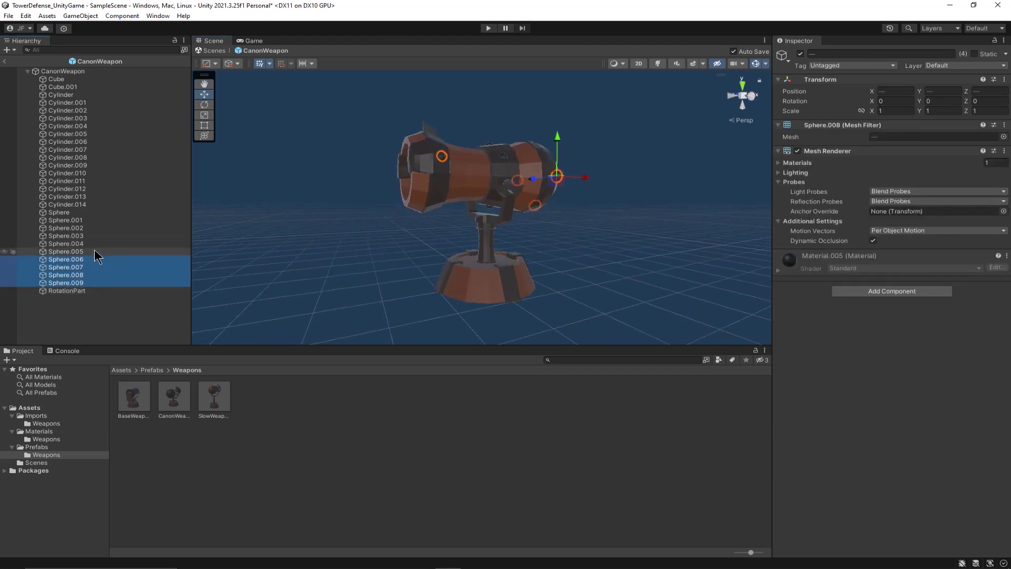
left_click(96, 251, "ctrl")
left_click(97, 243, "ctrl")
left_click(101, 228, "ctrl")
left_click(94, 235, "ctrl")
left_click(85, 221, "ctrl")
left_click(82, 212, "shift")
left_click(85, 204, "shift")
left_click(90, 196, "shift")
left_click(93, 189, "shift")
left_click(97, 180, "shift")
left_click(99, 172, "shift")
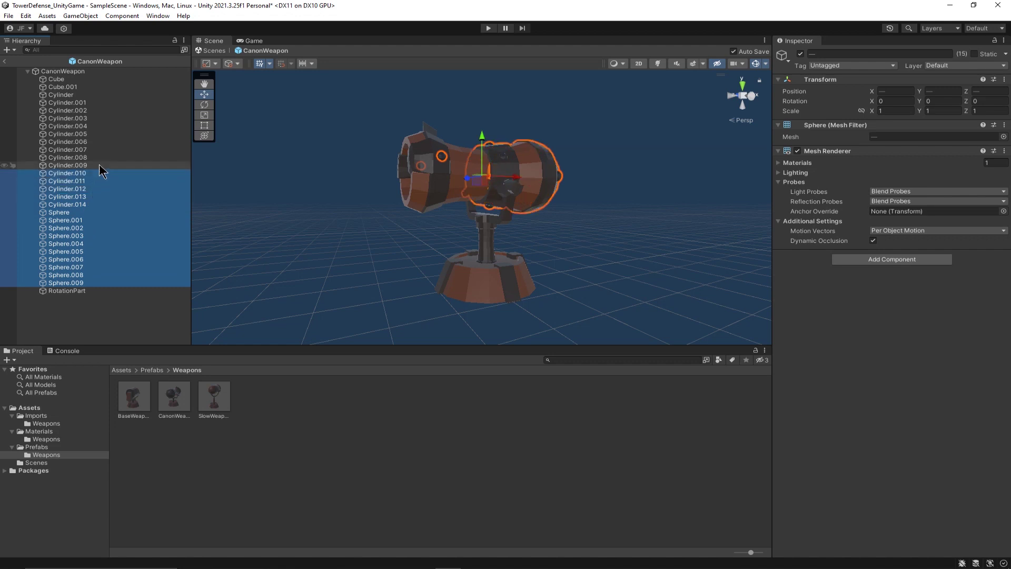
left_click(100, 165, "shift")
left_click(101, 157, "shift")
left_click(101, 150, "shift")
left_click(102, 141, "shift")
left_click(102, 134, "shift")
left_click(103, 126, "shift")
left_click(103, 118, "shift")
left_click(102, 118, "ctrl")
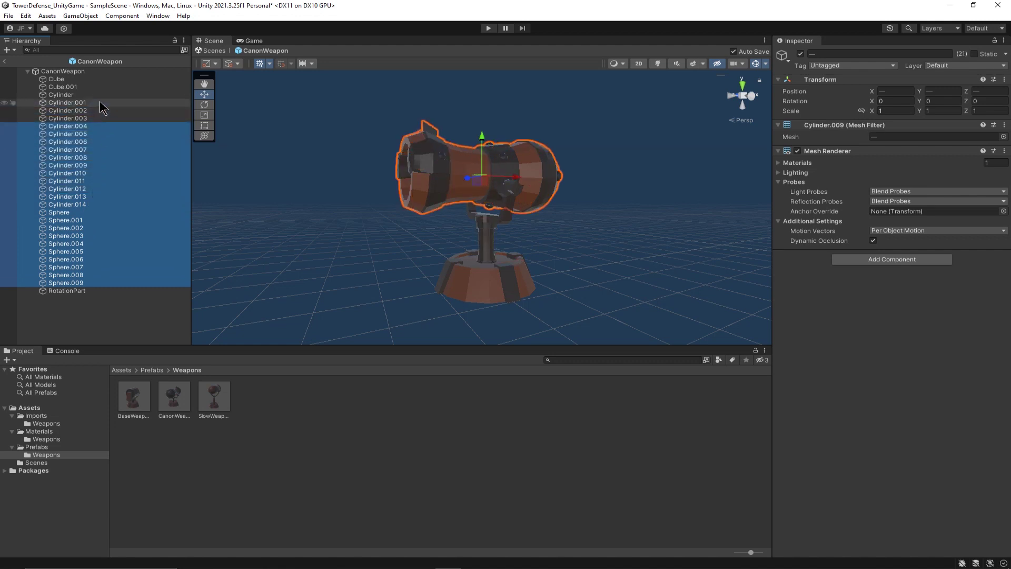
left_click(81, 87, "ctrl")
left_click(79, 79, "ctrl")
left_click(79, 79, "ctrl")
left_click_drag(70, 282, 71, 291)
left_click(34, 118)
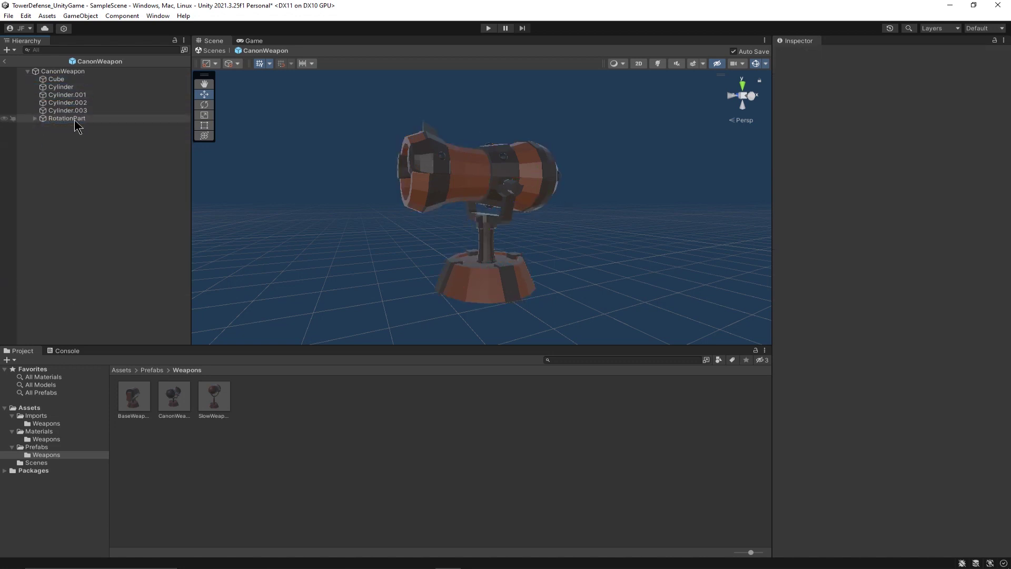
left_click(66, 117)
key("e")
left_click(4, 61)
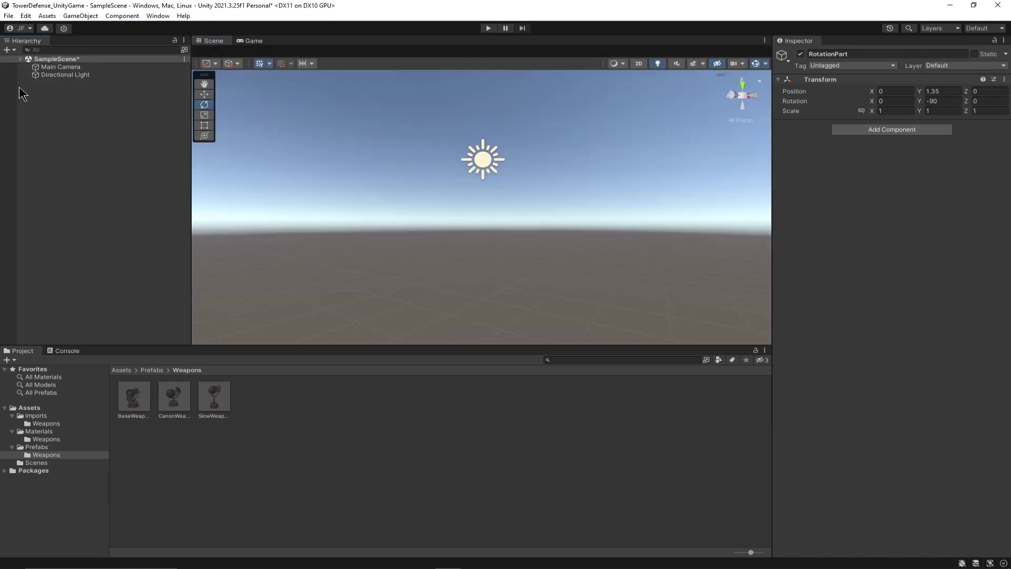
Add an empty child named RotationPart to the SlowWeapon prefab, with Y position 2.35 and Y rotation -90.
double_click(213, 395)
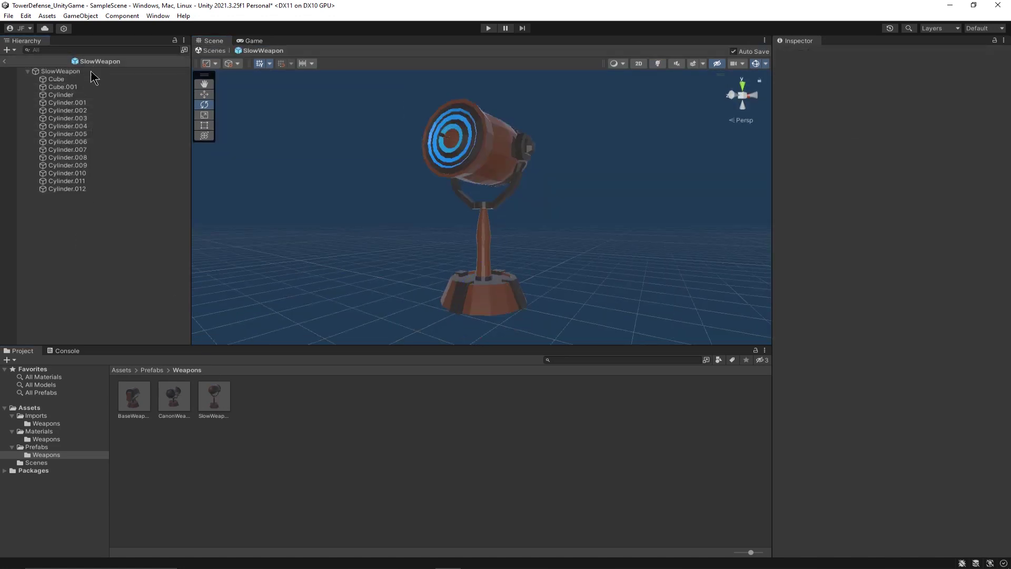
right_click(80, 72)
left_click(151, 187)
type("RotationPart")
key("Return")
left_click_drag(619, 279, 500, 170, "alt")
key("w")
left_click_drag(506, 211, 595, 249, "alt")
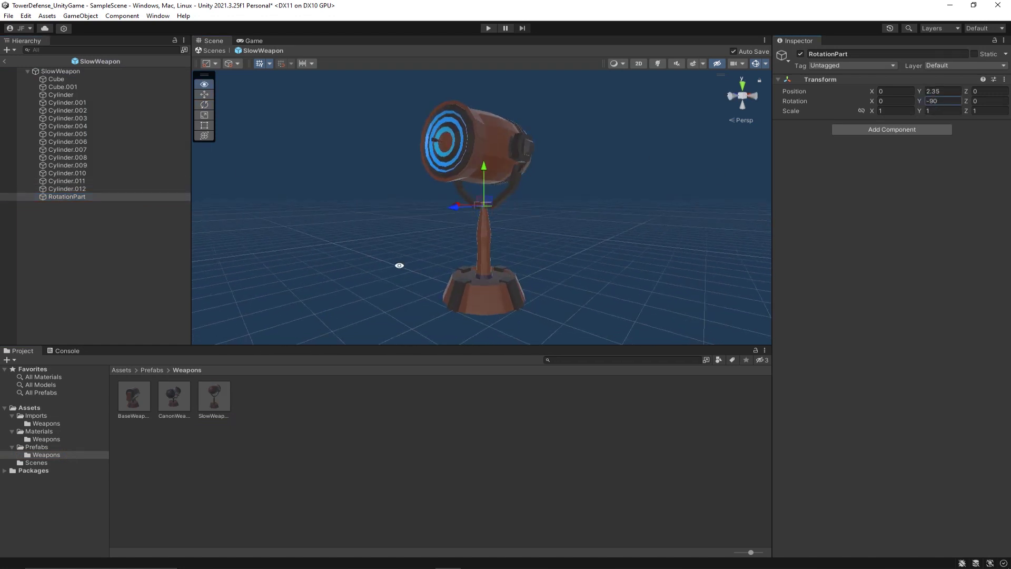
Parent Cube.001 and Cylinder.003 to Cylinder.012 under SlowWeapon's RotationPart, and return to the scene.
left_click(79, 189)
left_click_drag(79, 188, 100, 127)
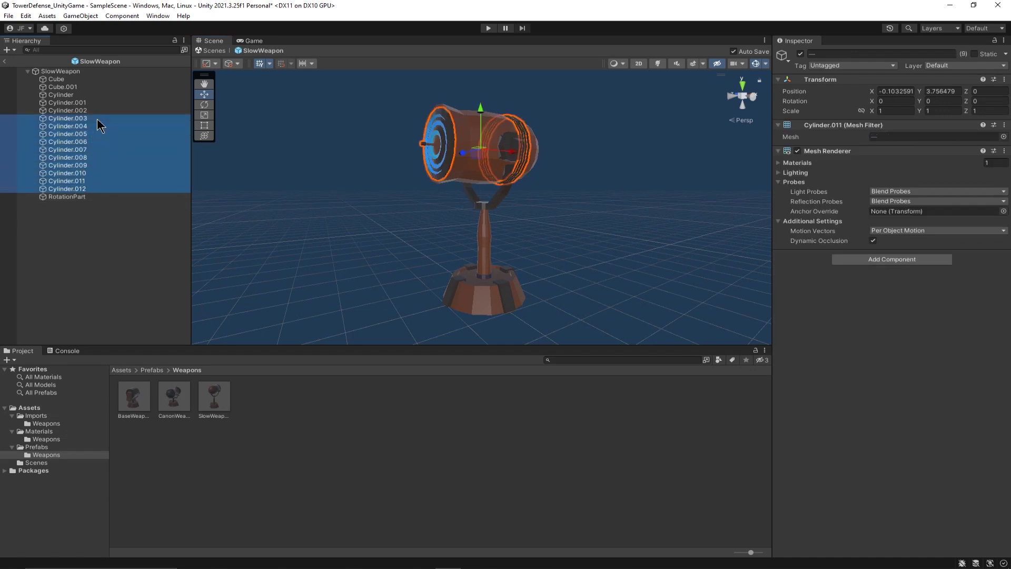
left_click(75, 88, "ctrl")
left_click_drag(75, 87, 74, 196)
left_click(79, 111)
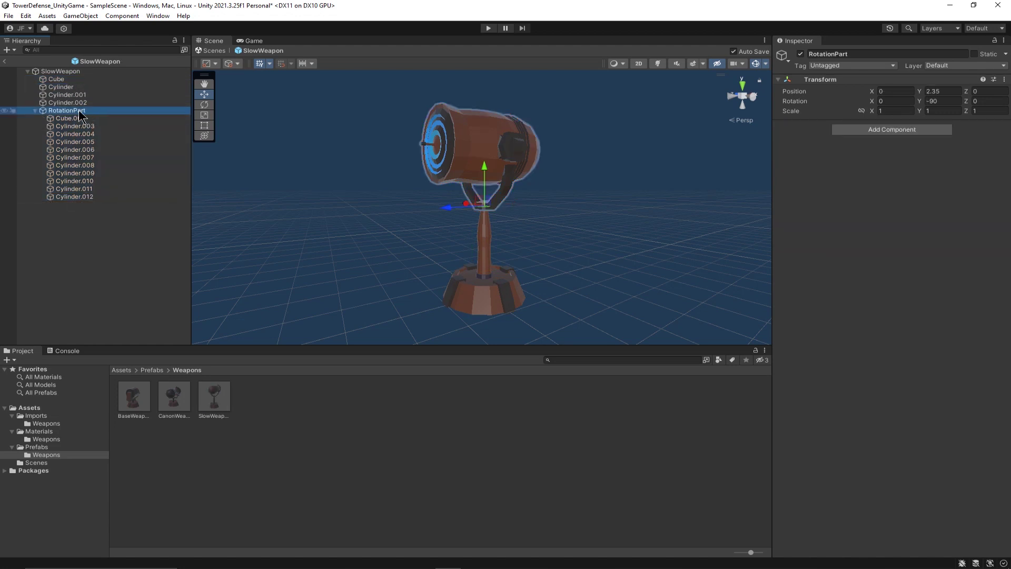
left_click(36, 111)
left_click(4, 61)
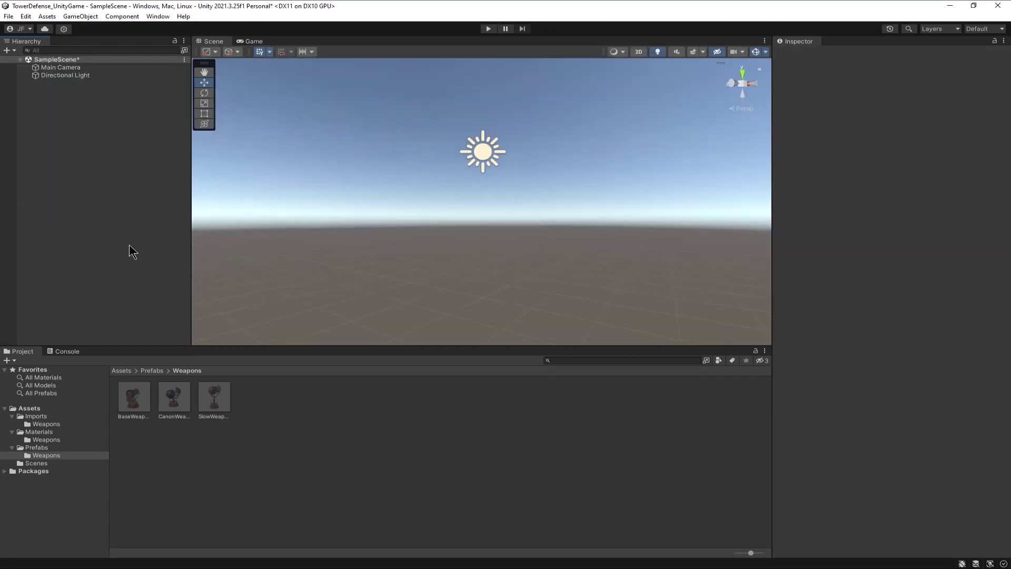
Create an empty object named GameManager in the scene and reset its transform.
right_click(97, 126)
left_click(139, 237)
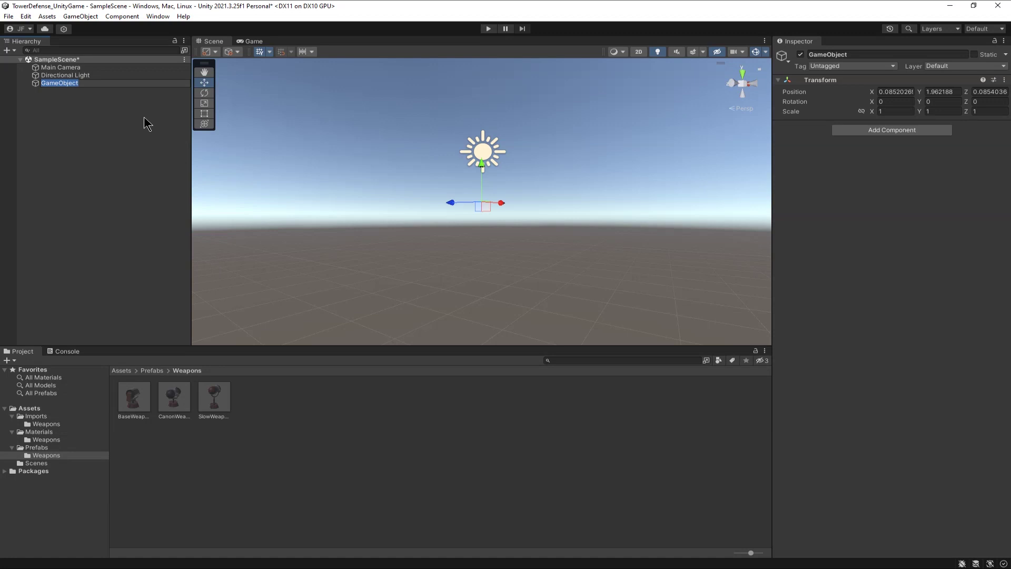
type("GameManager")
key("Return")
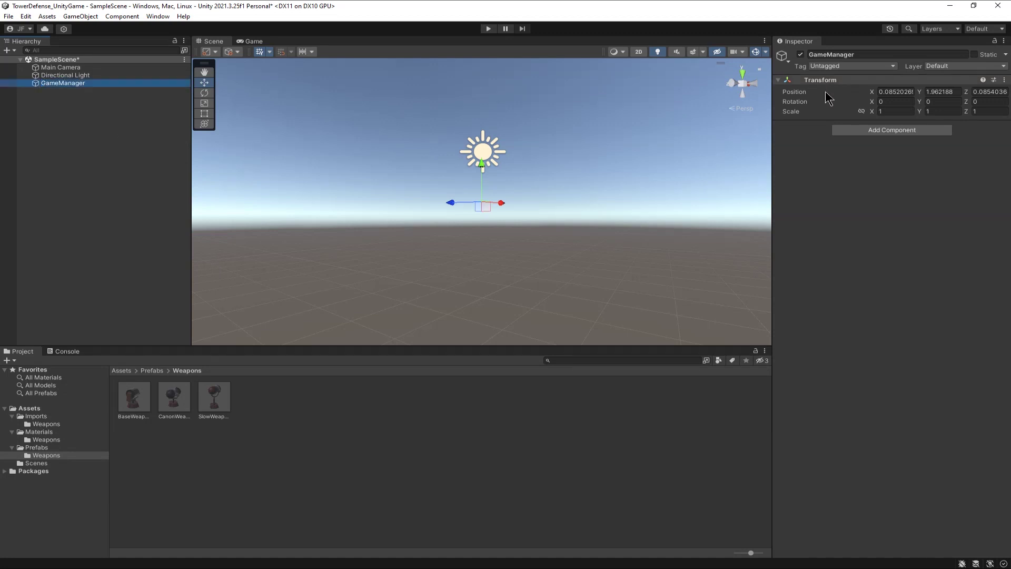
right_click(896, 80)
left_click(926, 88)
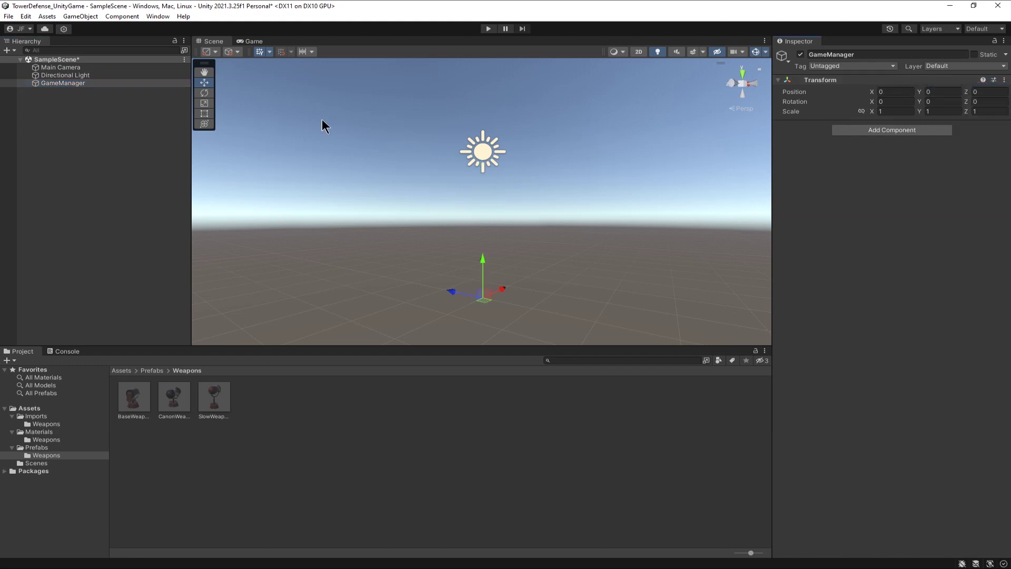
Add an empty child object named WeaponsSystem under GameManager.
right_click(66, 85)
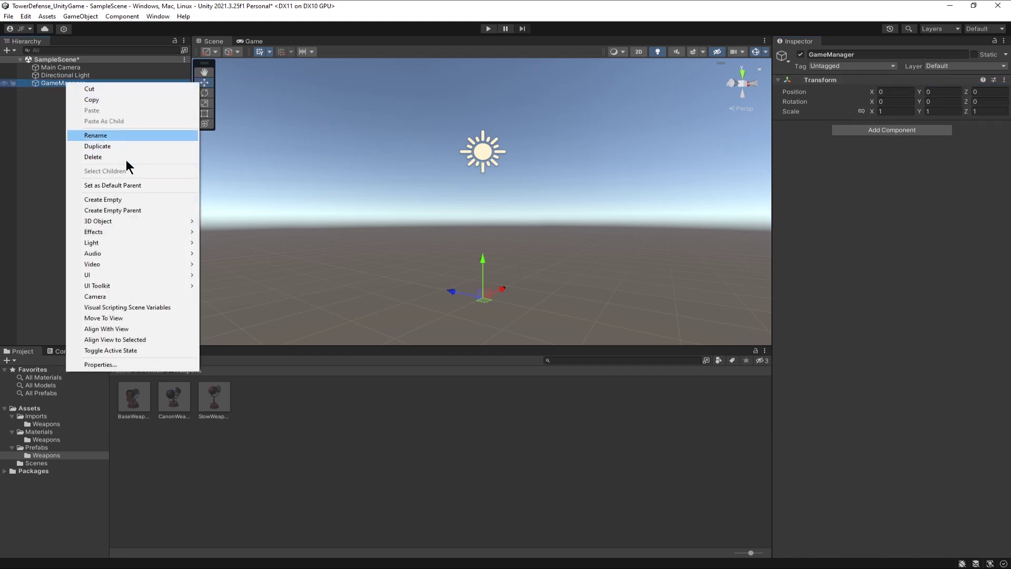
left_click(112, 200)
type("Weapo")
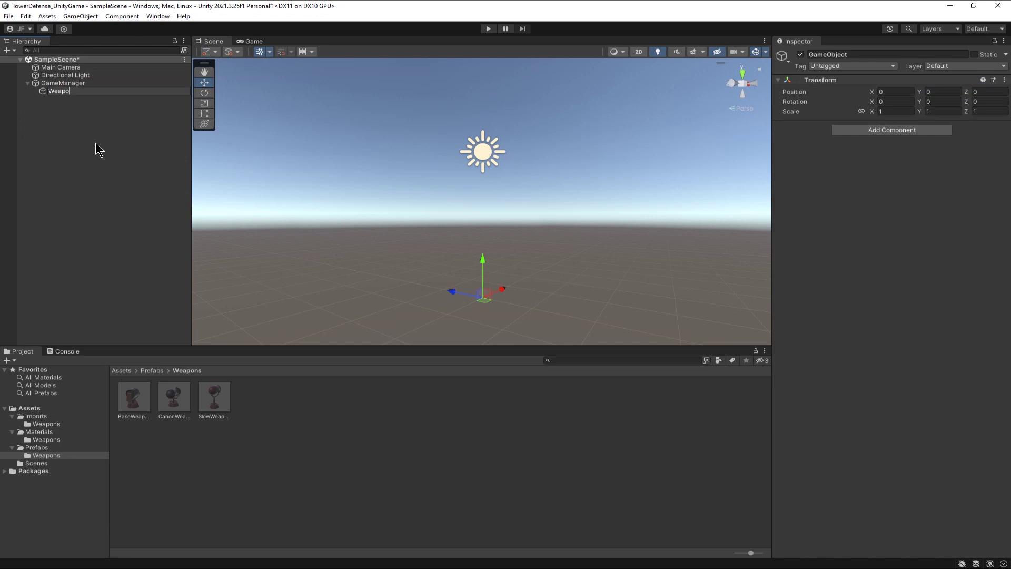
type("nsSystem")
key("Return")
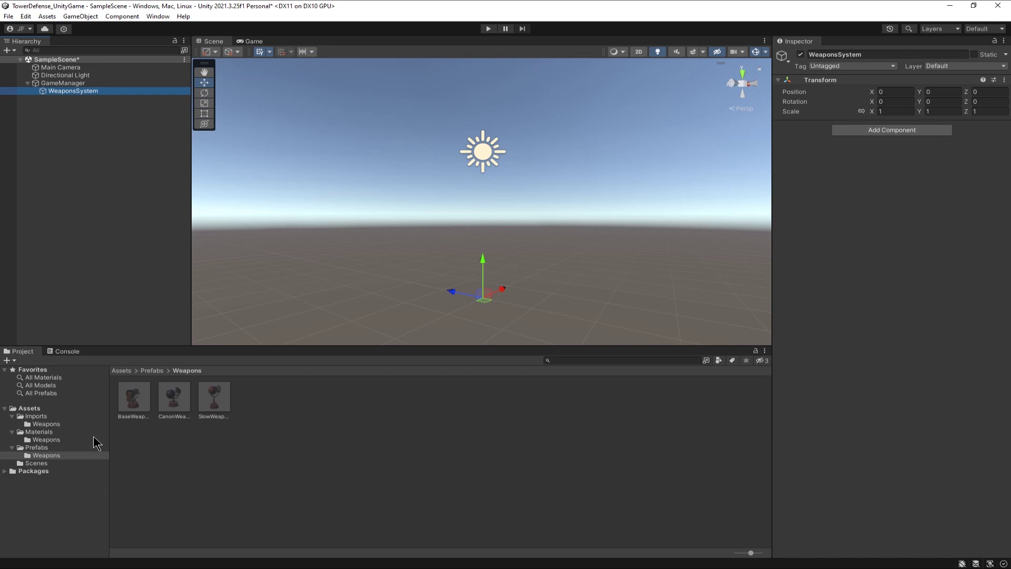
Create a folder named Scripts in Assets and open it.
left_click(29, 408)
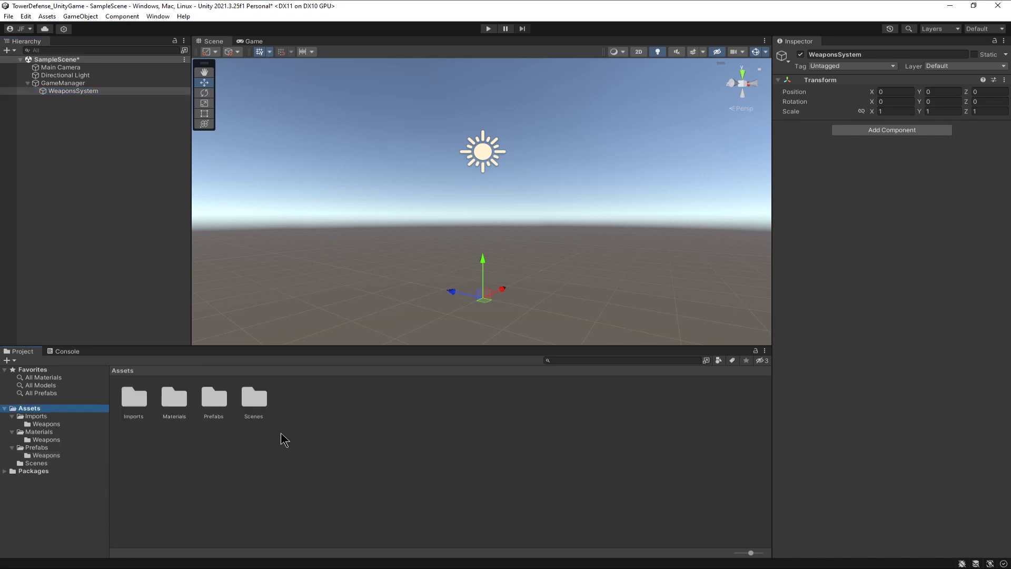
right_click(230, 447)
mouse_move(312, 184)
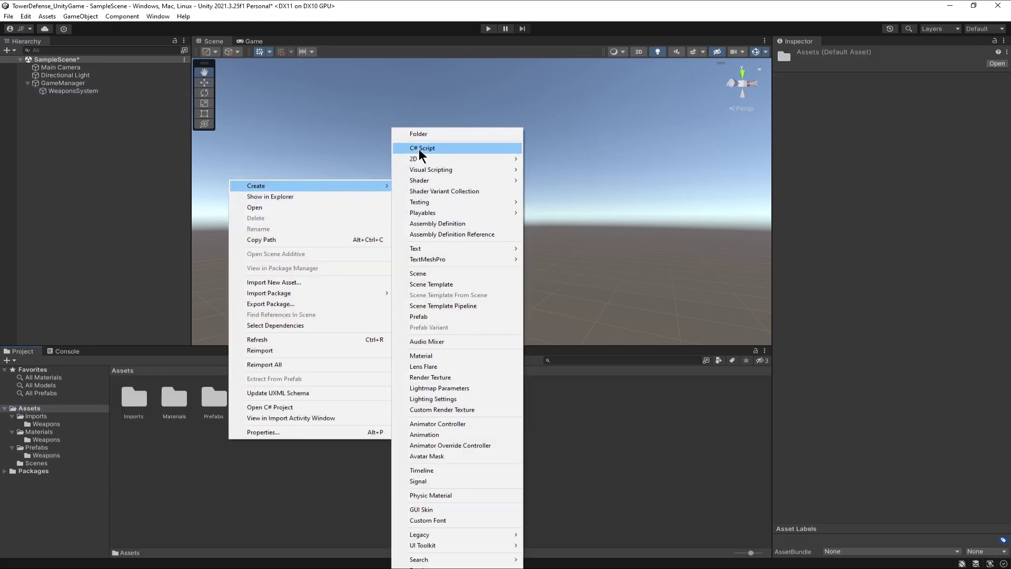
left_click(434, 135)
type("S")
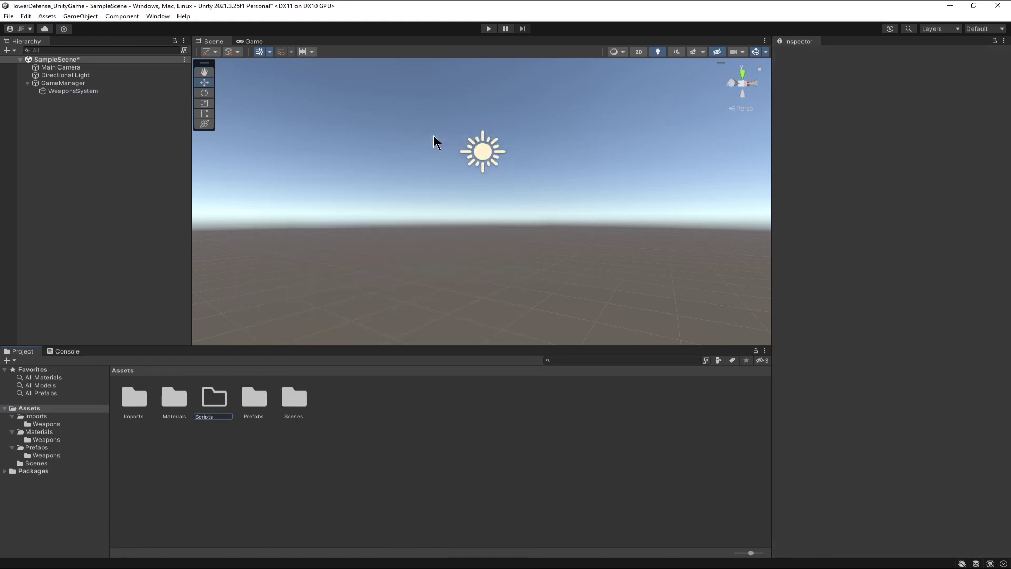
type("cripts")
key("Return")
double_click(294, 402)
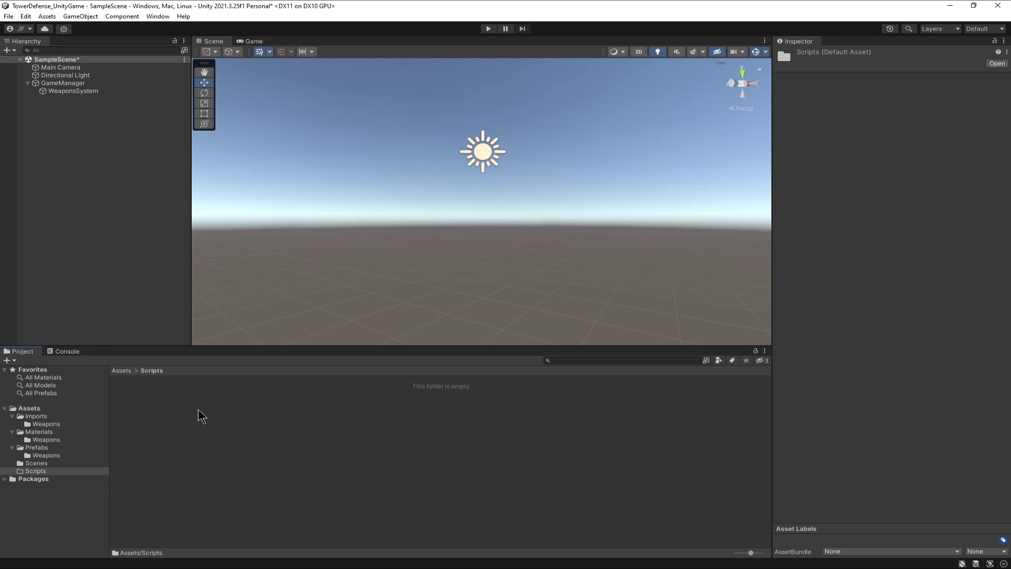
Create a C# script named WeaponsSystem in the Scripts folder and attach it to the WeaponsSystem object.
right_click(200, 410)
mouse_move(330, 147)
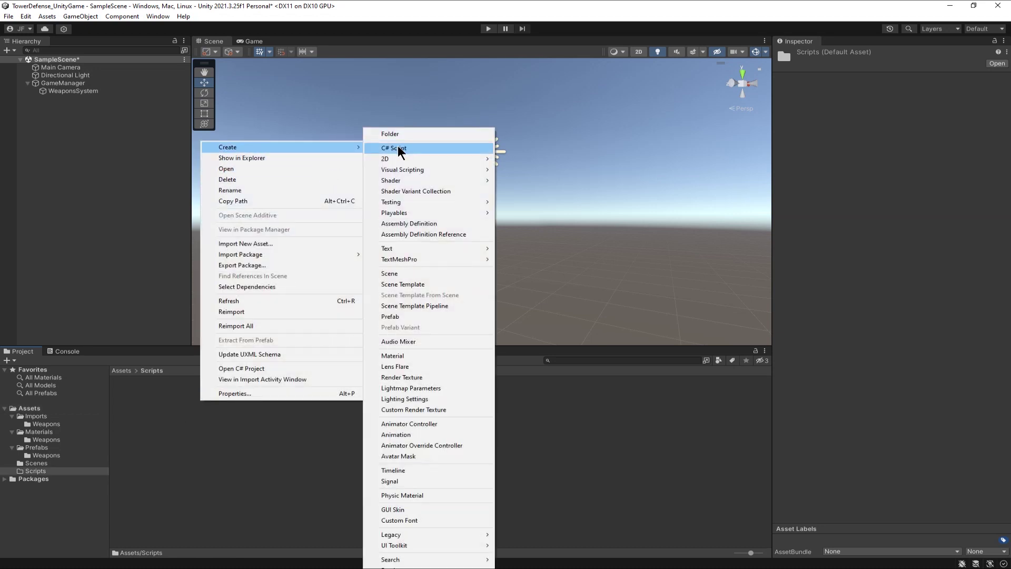
left_click(398, 151)
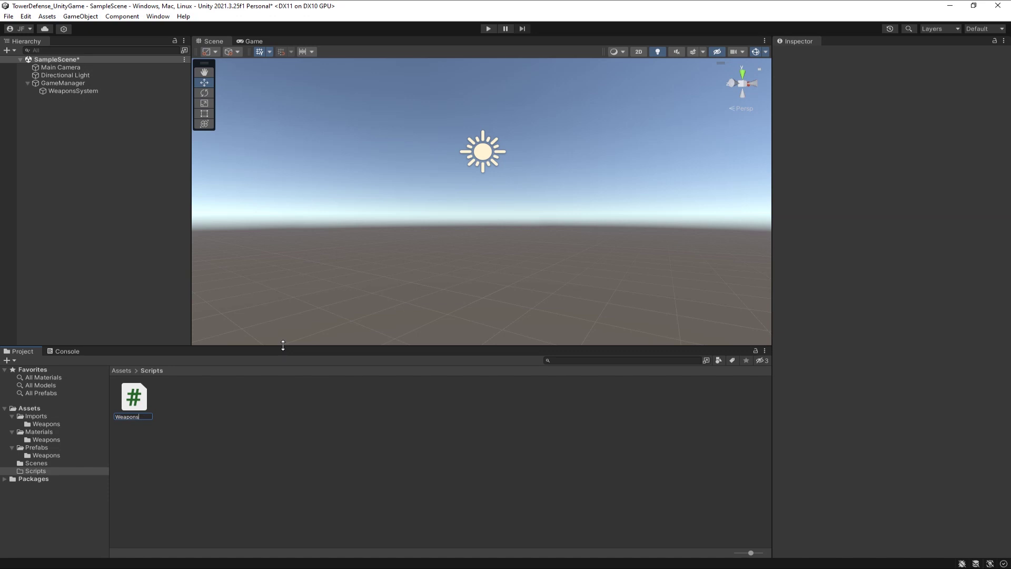
key("Return")
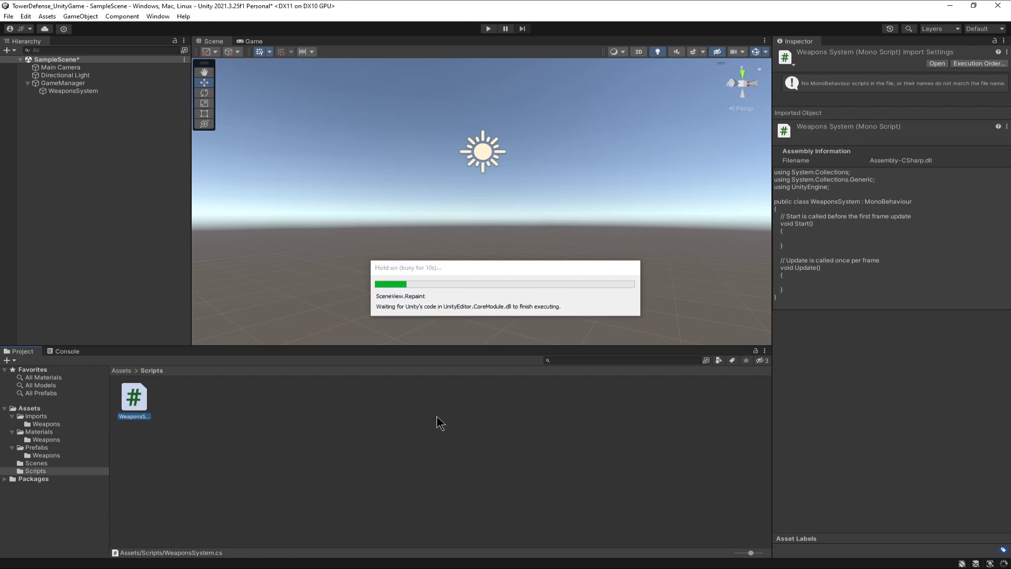
left_click(92, 91)
left_click_drag(133, 397, 902, 143)
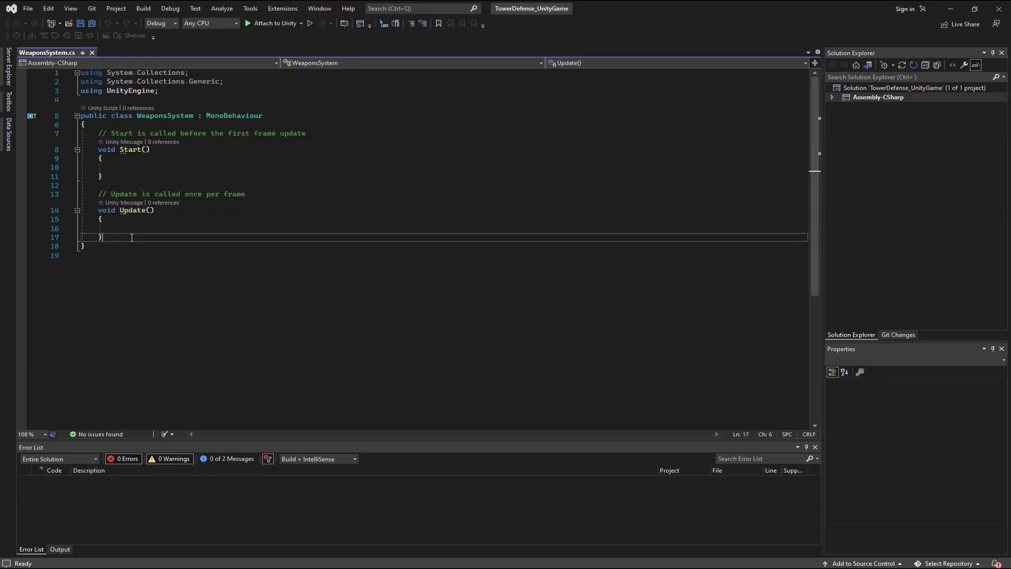
In Visual Studio, replace the WeaponsSystem script's default Start and Update methods with a public GameObject field named baseWeapon.
left_click_drag(105, 238, 83, 133)
key("BackSpace")
type("public GameObject ")
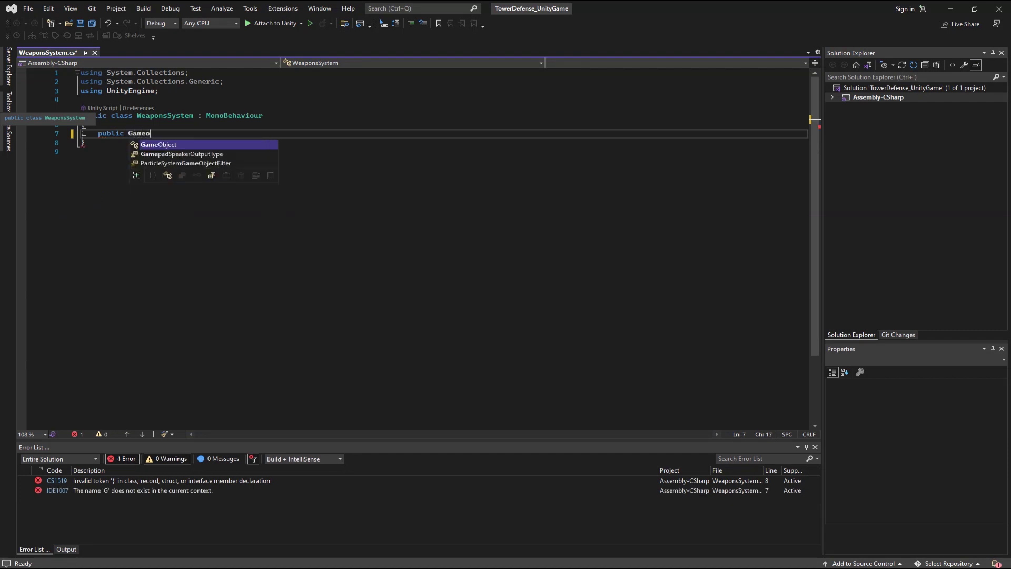
type("baseWeapon;")
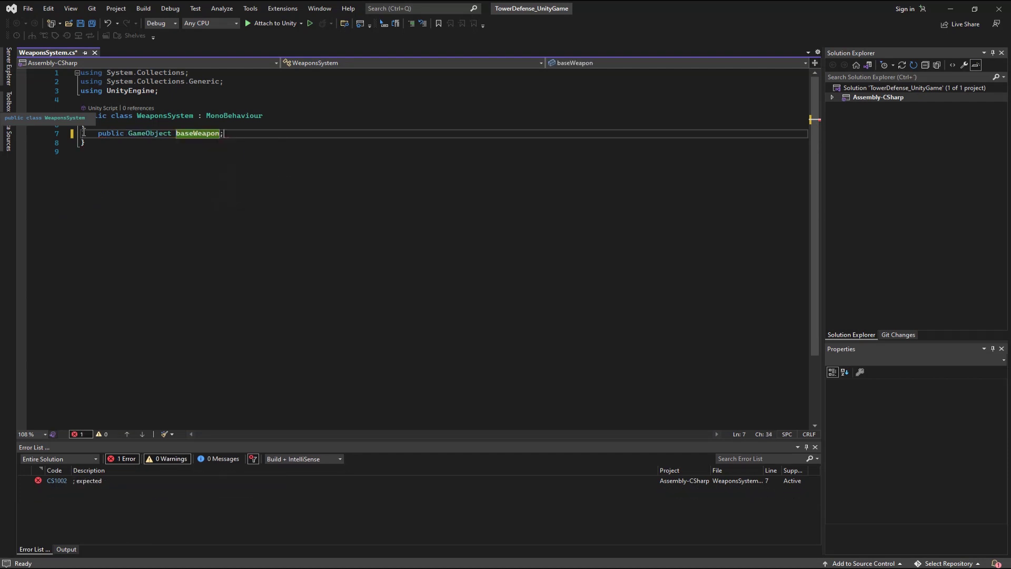
Declare a public GameObject field named slowWeapon below baseWeapon.
key("Return")
type("public")
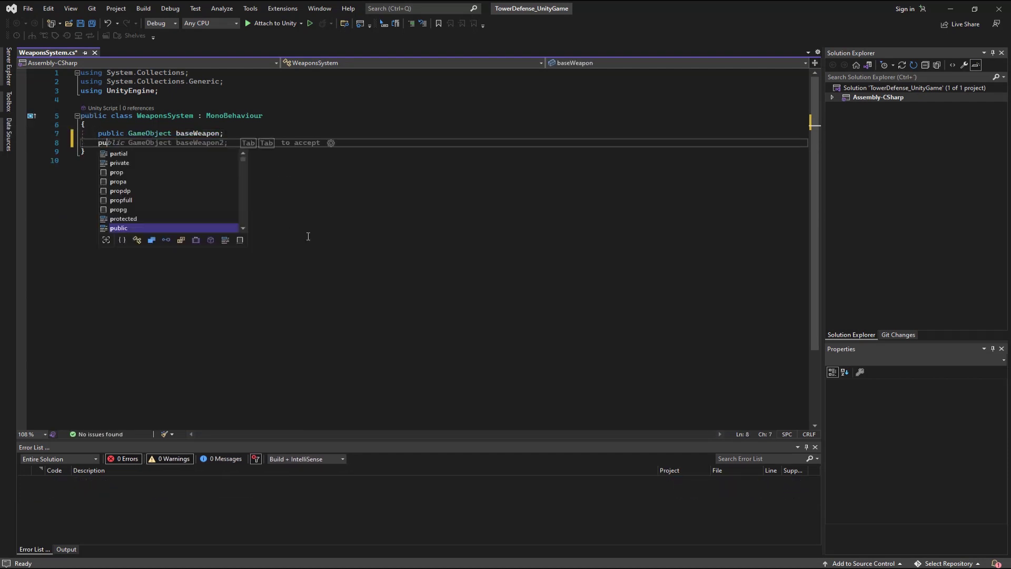
key("Tab")
key("Left")
key("BackSpace")
key("BackSpace")
key("BackSpace")
key("BackSpace")
key("BackSpace")
key("BackSpace")
key("BackSpace")
key("BackSpace")
key("BackSpace")
key("BackSpace")
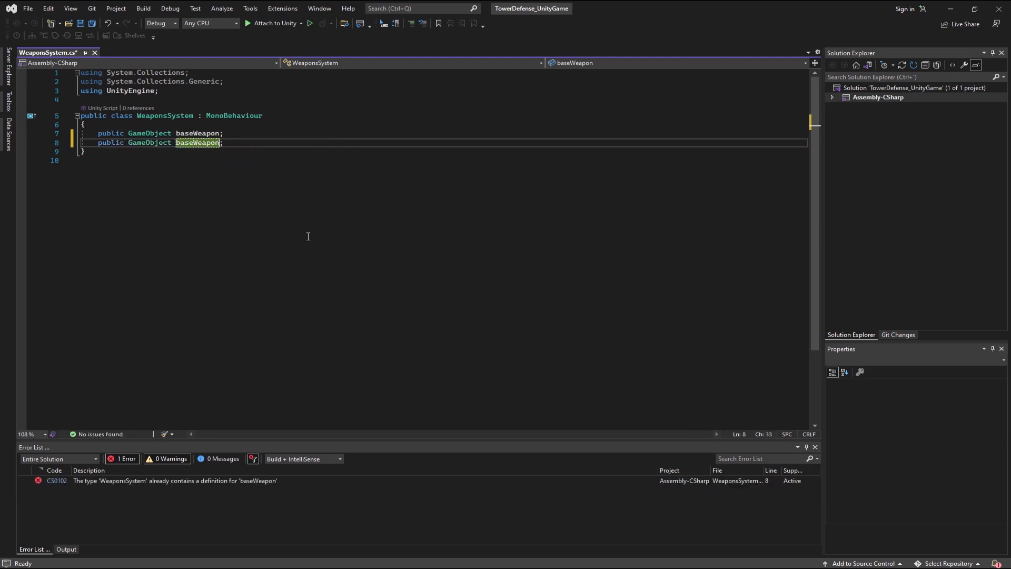
key("BackSpace")
type("slowWea")
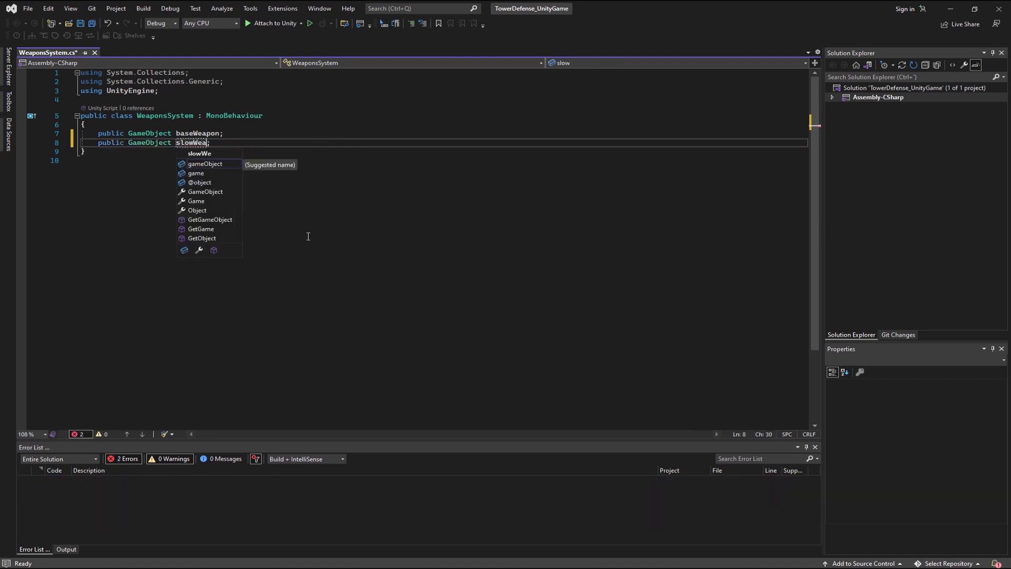
key("Right")
Declare a public GameObject field named canonWeapon below slowWeapon.
key("Return")
type("public GameObject fastWeapon;")
key("Left")
type("n")
Declare a public GameObject field named weaponToBuild, separated by a blank line from the weapon fields.
left_click(254, 151)
key("Return")
key("Return")
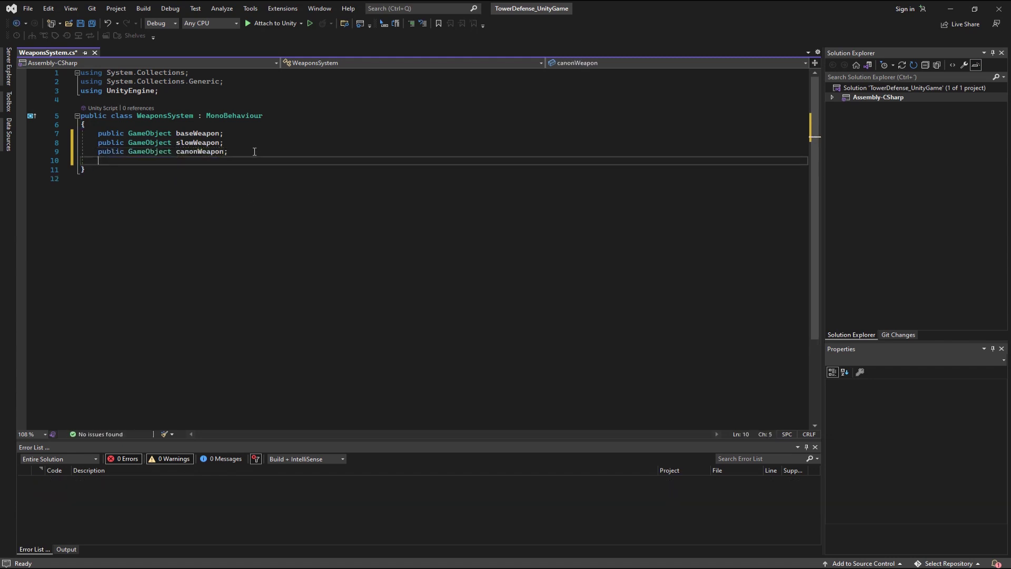
type("public Game")
key("Tab")
type("w")
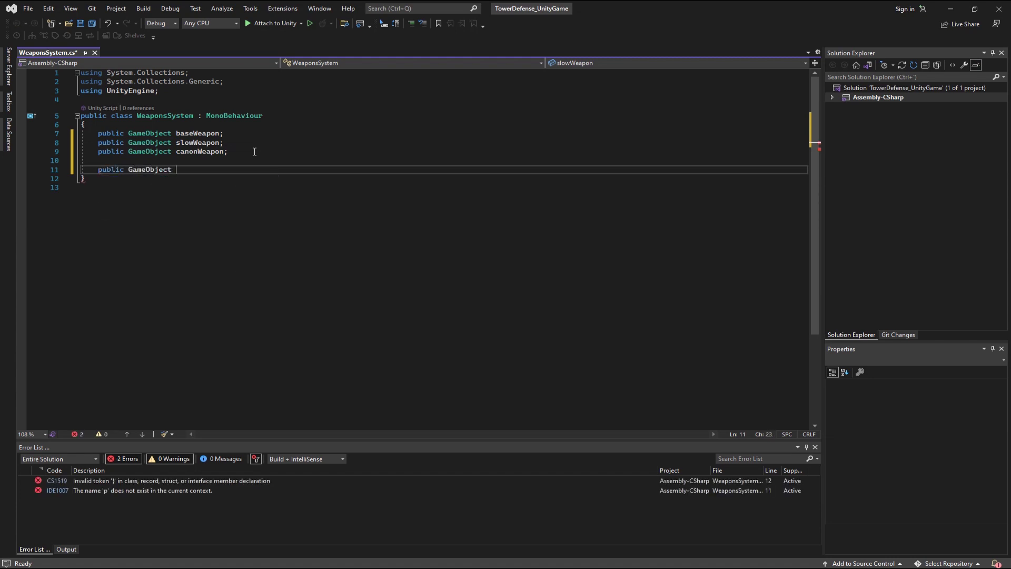
type("eaponToBuild;")
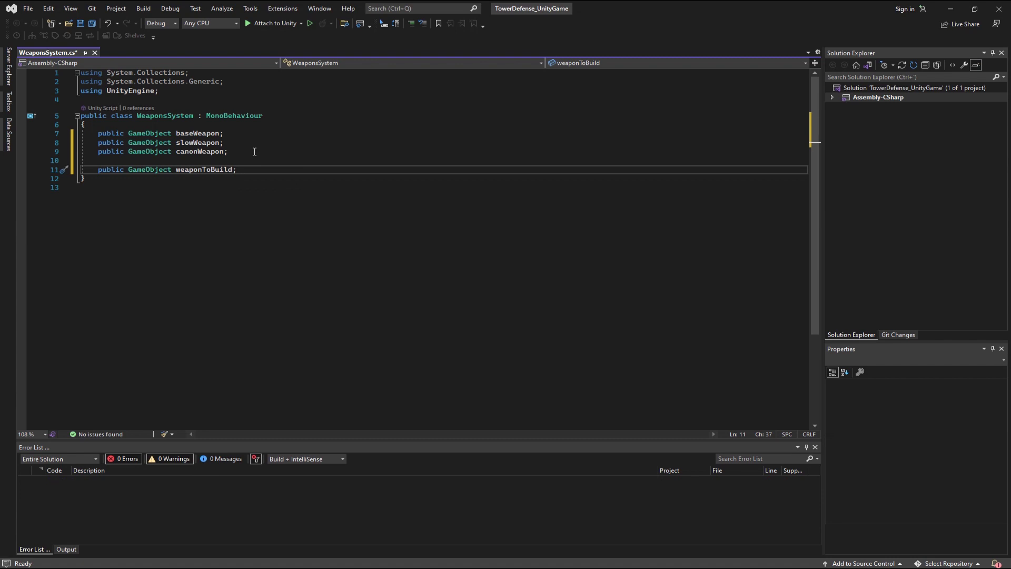
Add a public void method baseWeaponIsSelected() that assigns baseWeapon to weaponToBuild.
key("Return")
key("Return")
type("public void ")
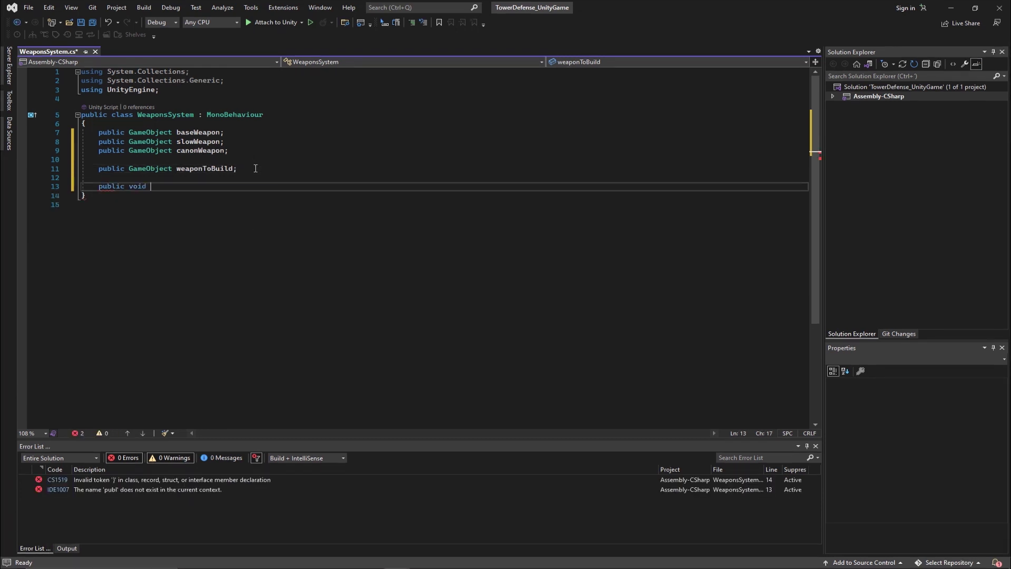
type("baseWe")
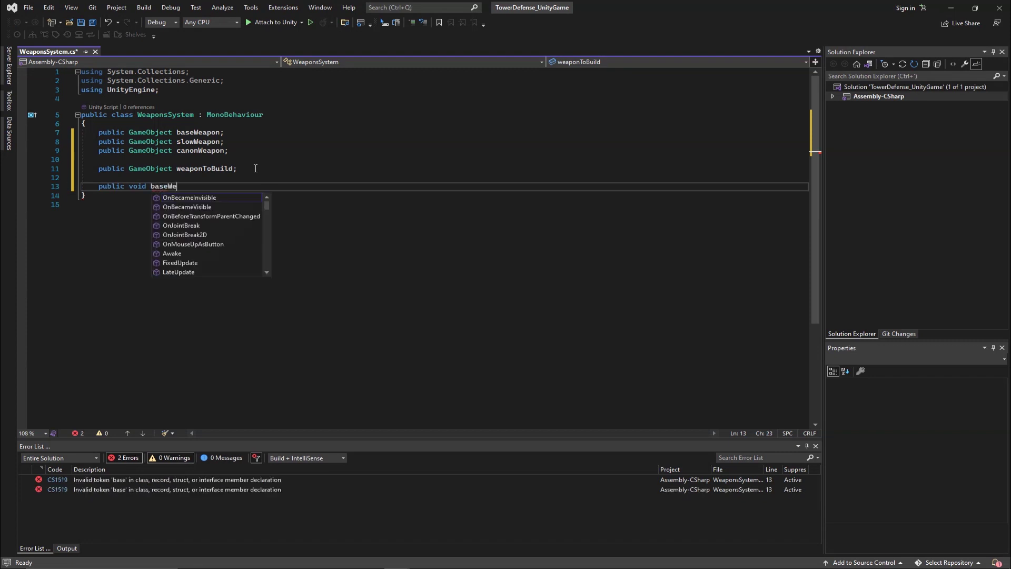
type("aponIsSelected()")
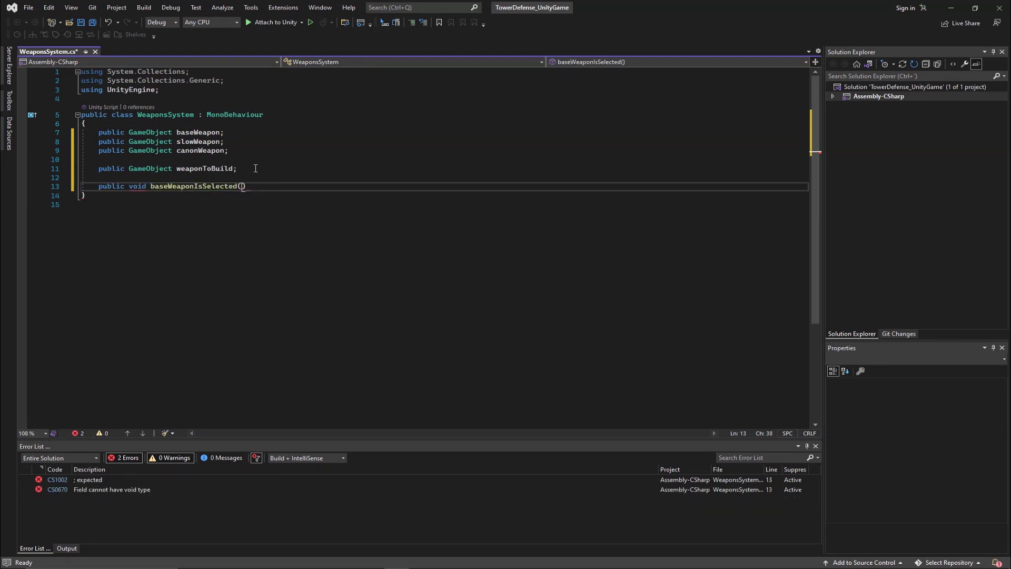
key("Return")
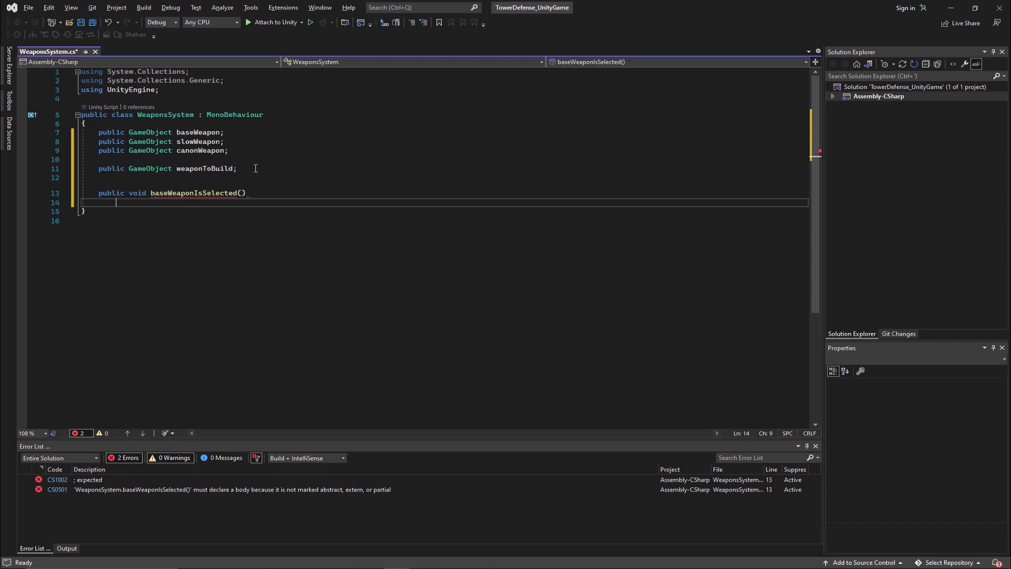
type("{")
key("Return")
type("weaponToBuild =")
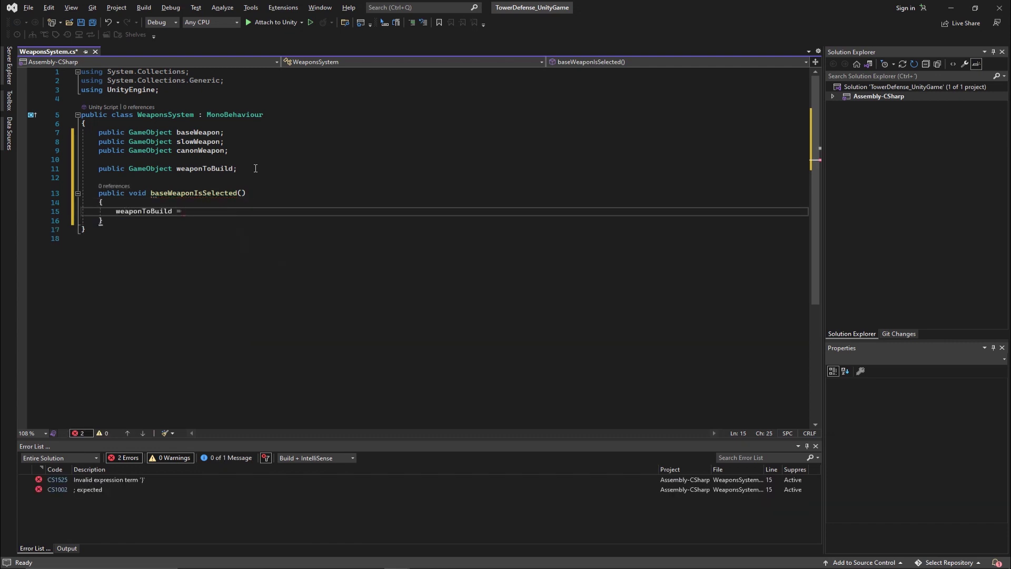
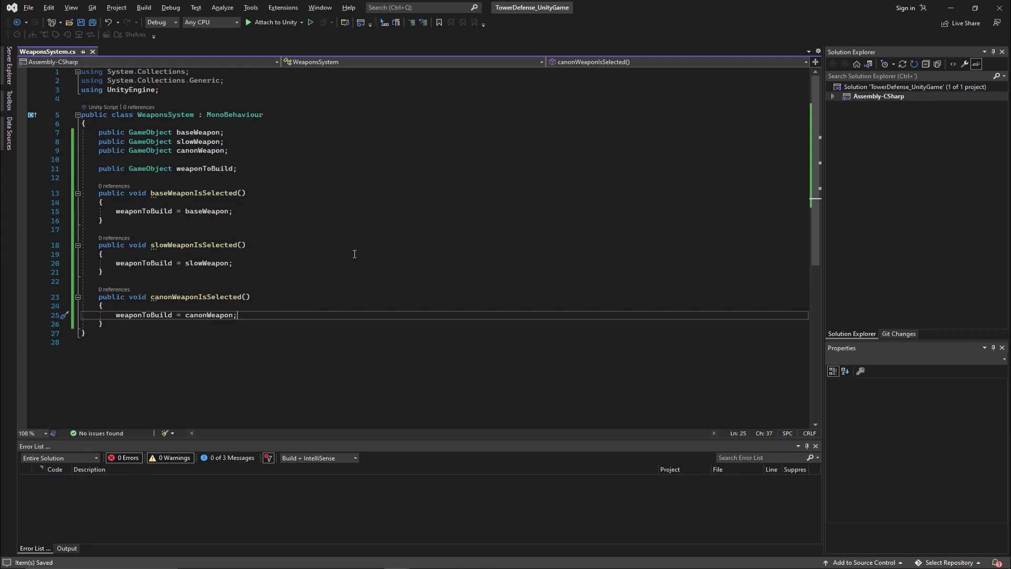
Switch to Unity and assign the BaseWeapon, CanonWeapon and SlowWeapon prefabs to the matching fields of the WeaponsSystem script component.
double_click(134, 400)
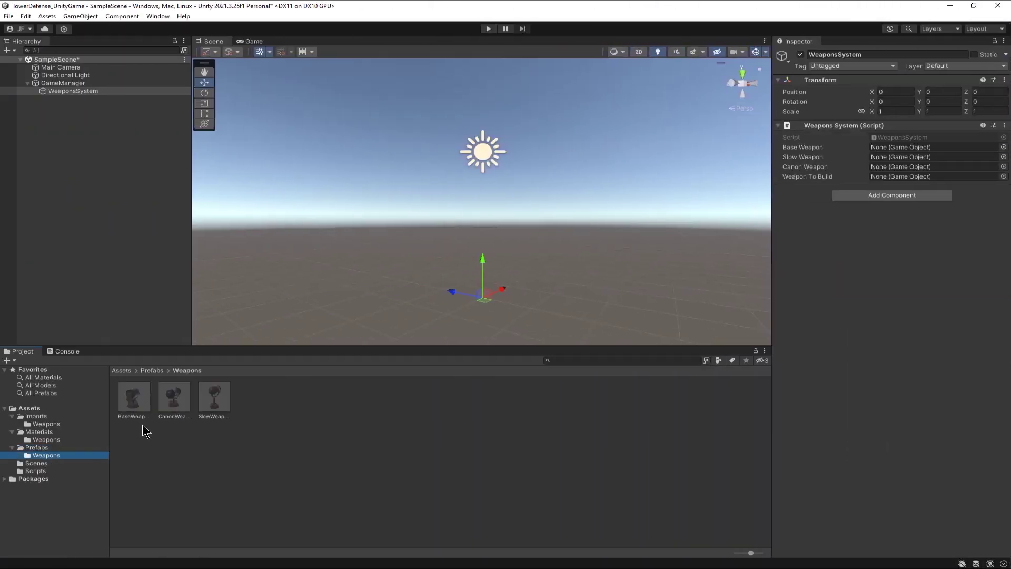
left_click_drag(138, 408, 899, 148)
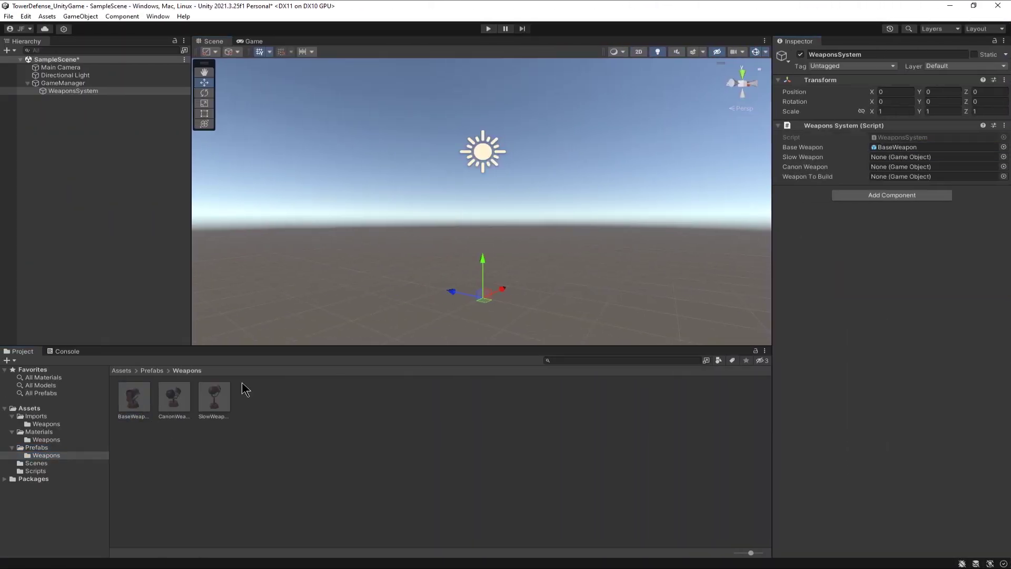
left_click_drag(380, 382, 885, 168)
left_click_drag(214, 398, 911, 158)
left_click(300, 405)
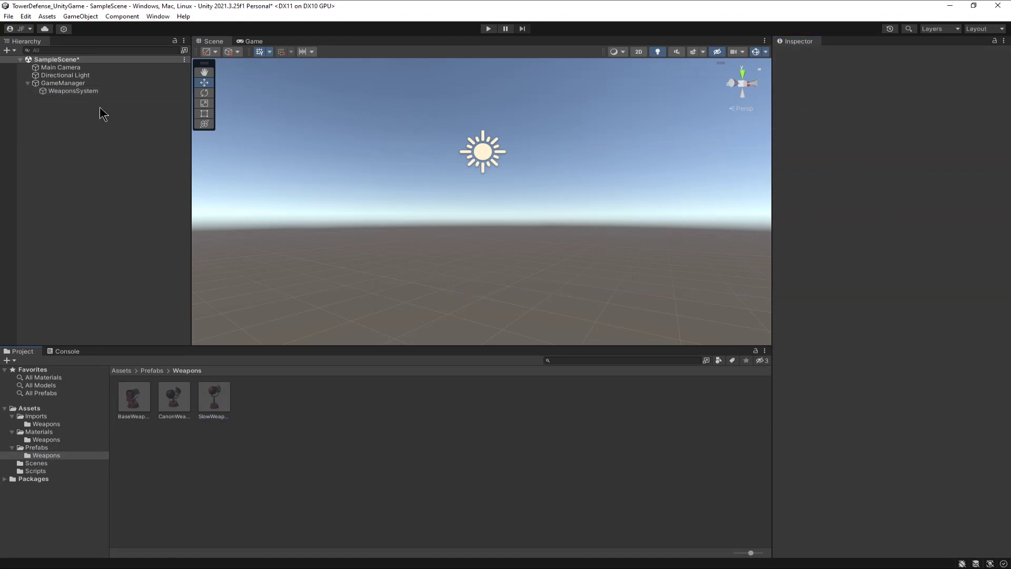
Add a UI Canvas to the scene and show it framed in the 2D scene view.
right_click(84, 155)
mouse_move(131, 336)
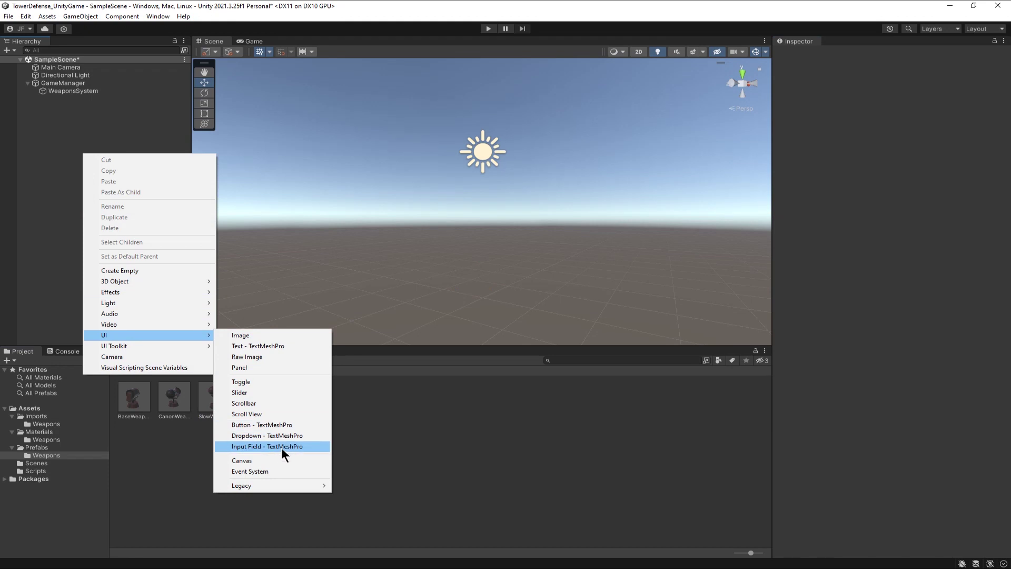
left_click(258, 460)
left_click(79, 114)
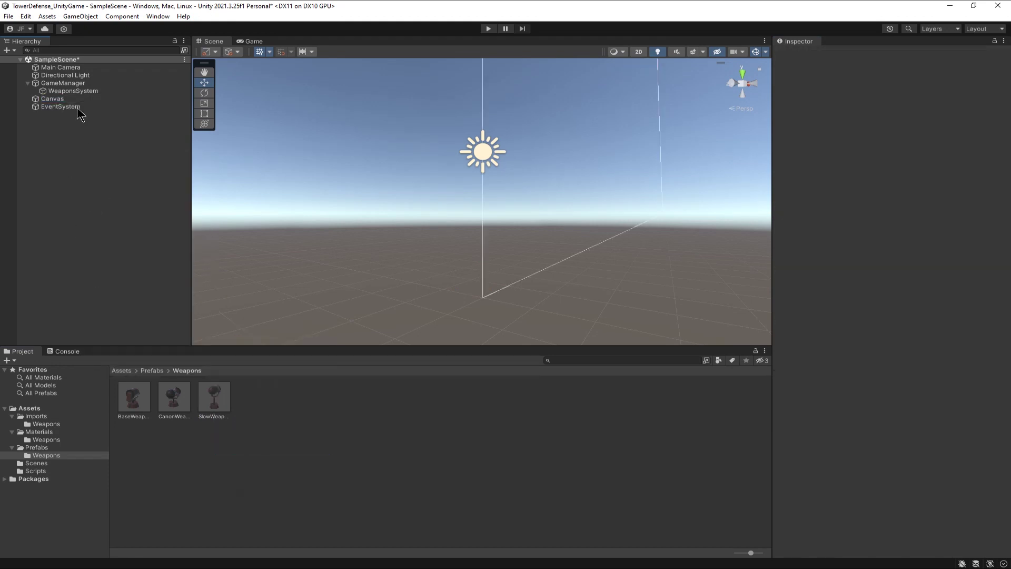
double_click(53, 99)
left_click(639, 52)
key("t")
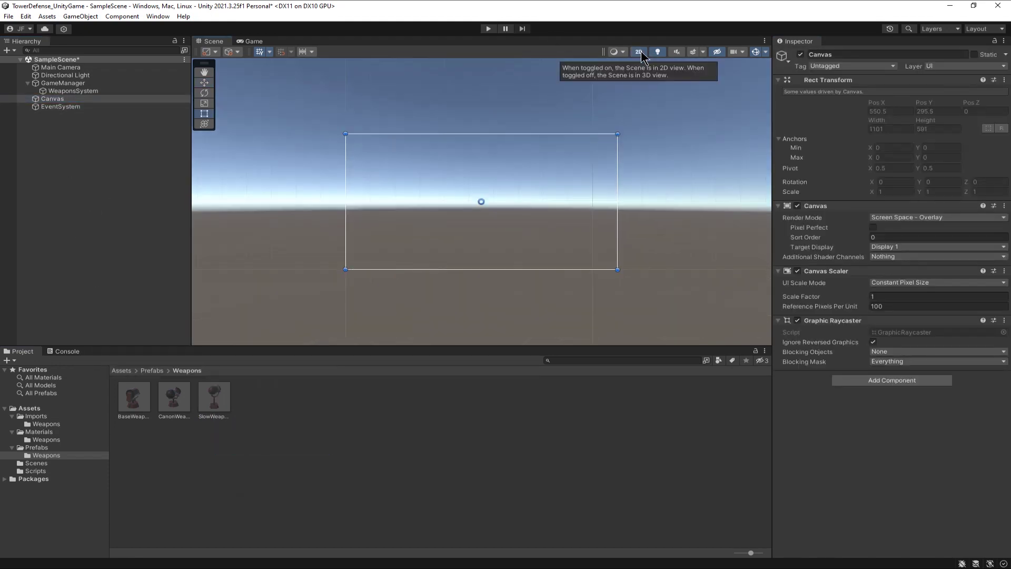
Add a TextMeshPro button under the Canvas and import the TMP Essentials.
right_click(65, 99)
mouse_move(156, 291)
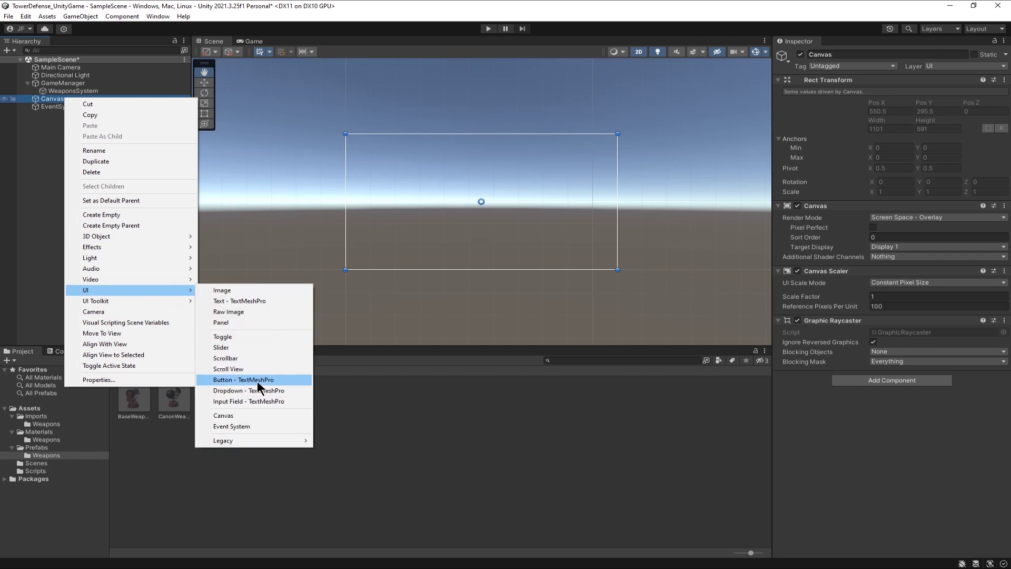
left_click(257, 379)
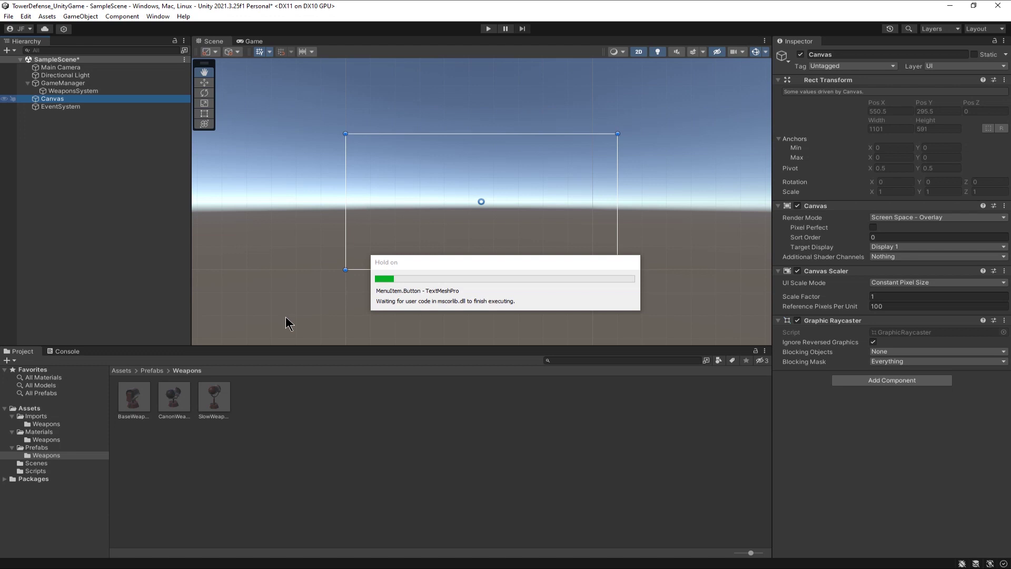
left_click(762, 343)
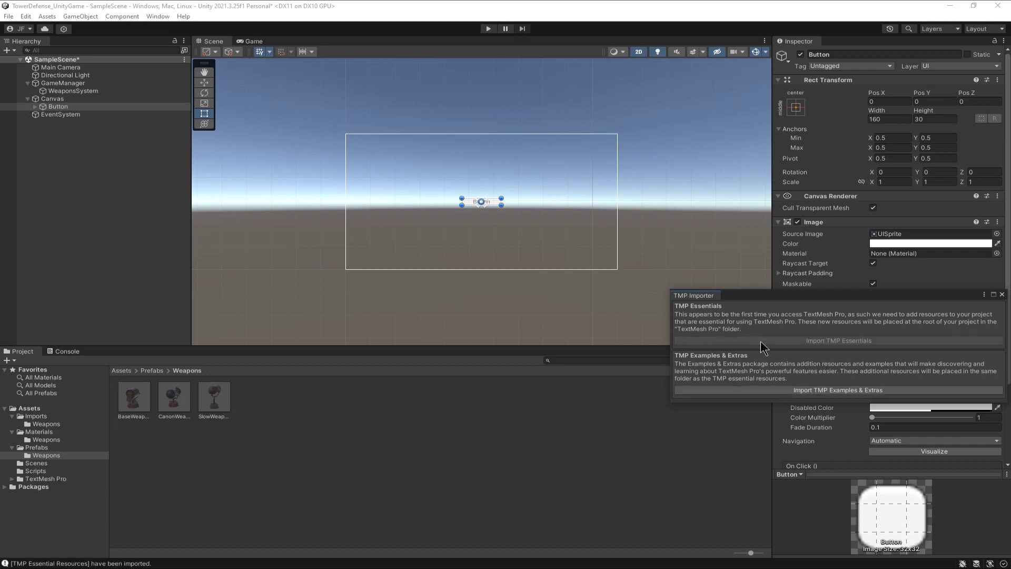
left_click(1001, 295)
Resize the button to about 62 by 64, at about X -49, Y -17.
scroll(506, 212, "up", 1)
scroll(506, 212, "up", 3)
left_click_drag(497, 198, 448, 222)
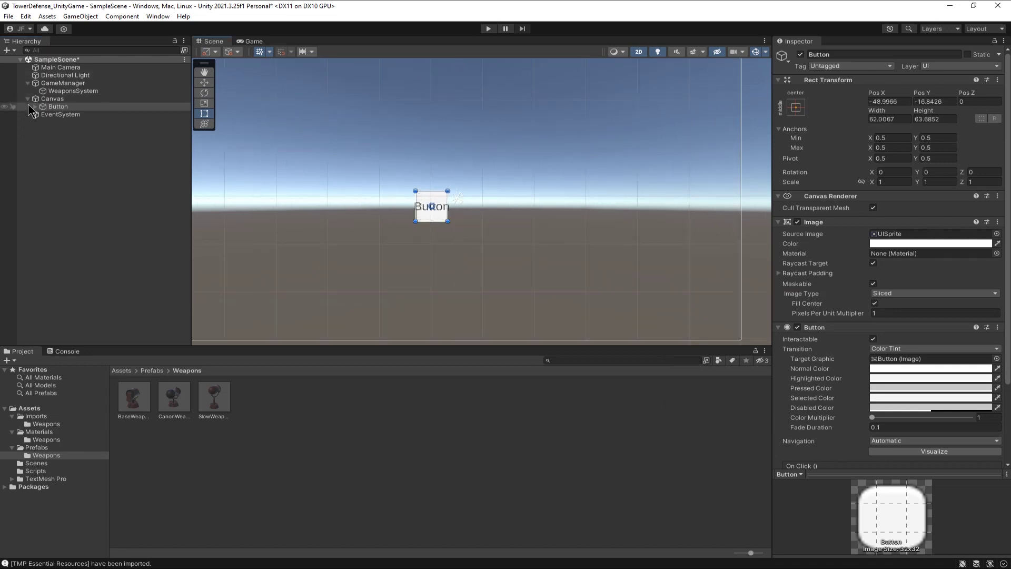
Rename the button to Button_01 and set its child label text to 01.
left_click(854, 55)
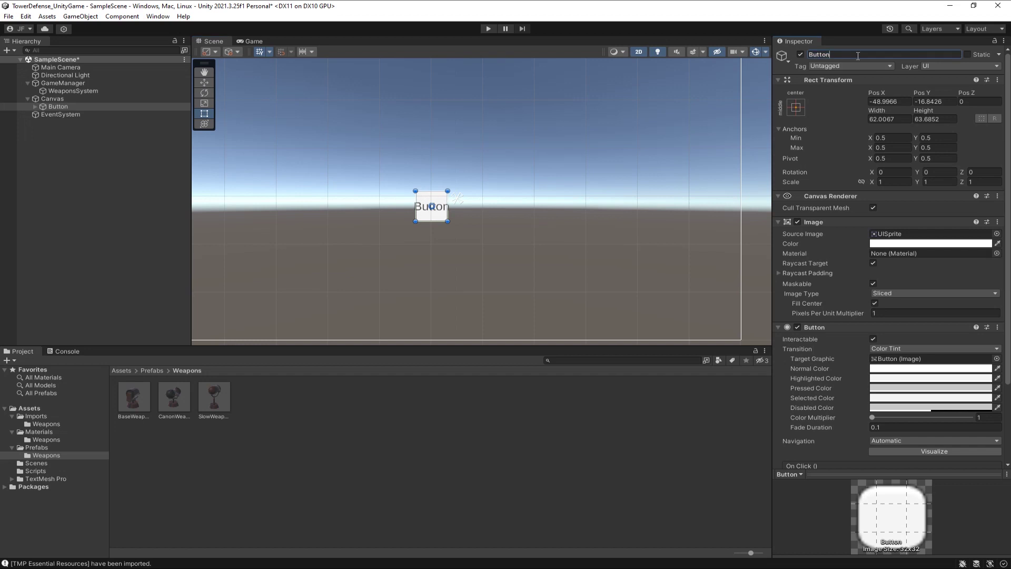
left_click(36, 106)
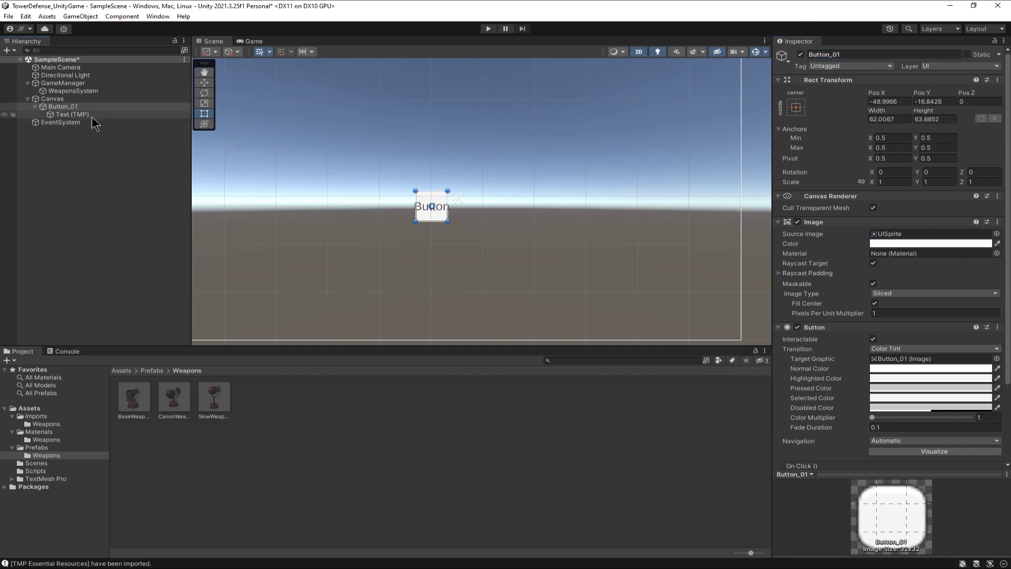
left_click(72, 114)
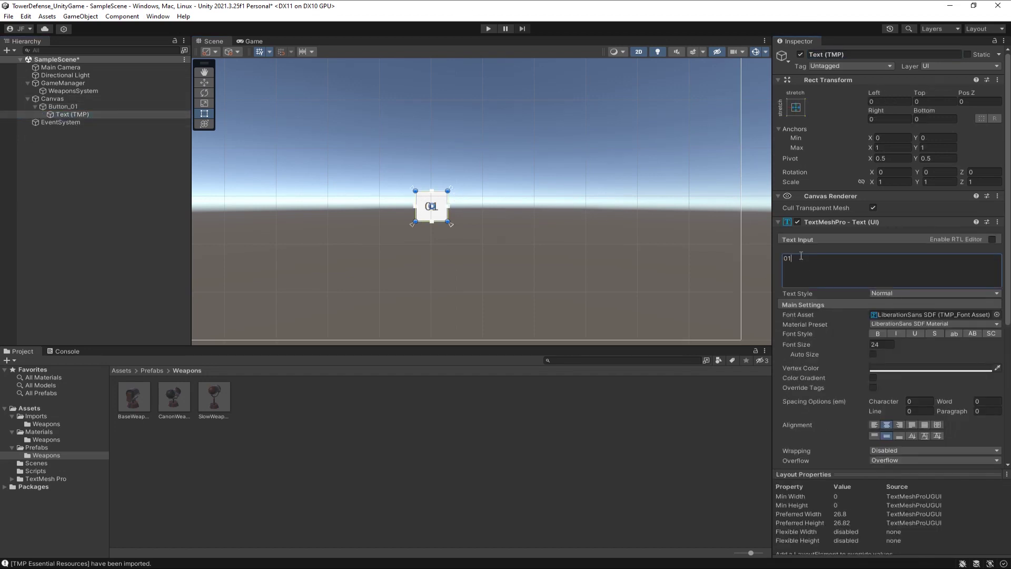
Make the 01 label bold at font size 30, and anchor and position Button_01 at the canvas's bottom center.
left_click(877, 334)
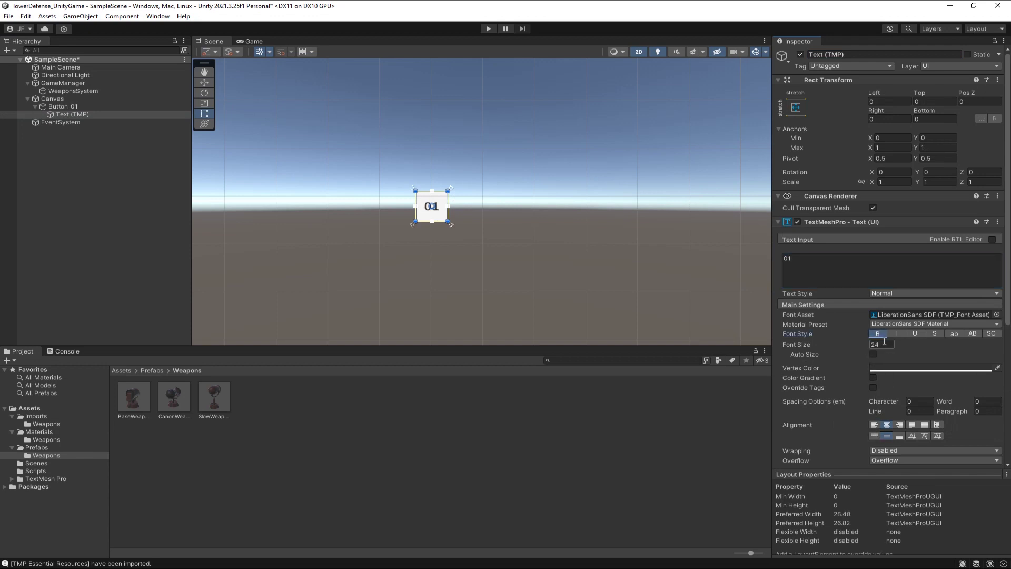
left_click(7, 107)
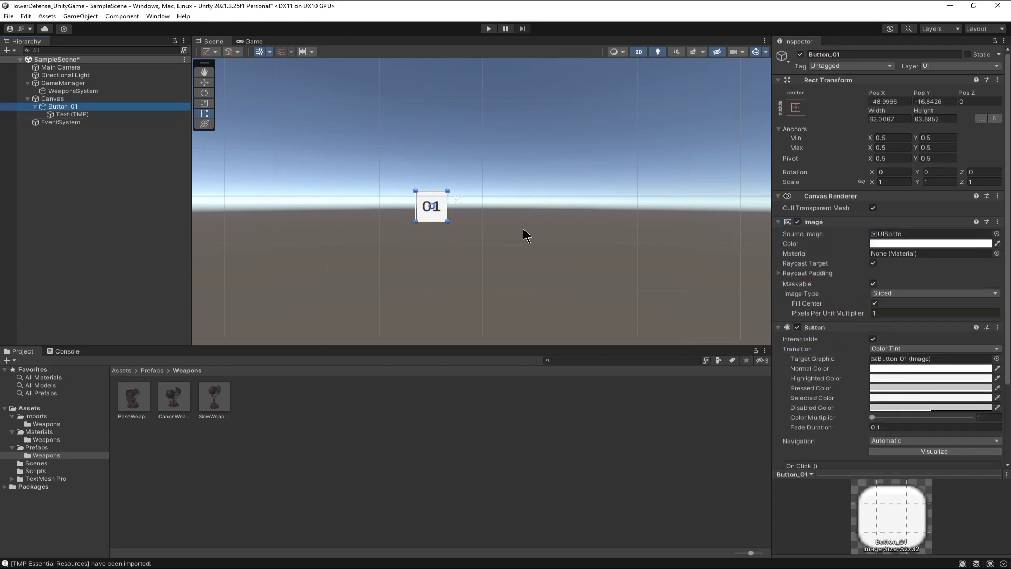
key("w")
scroll(516, 226, "down", 2)
left_click(799, 108)
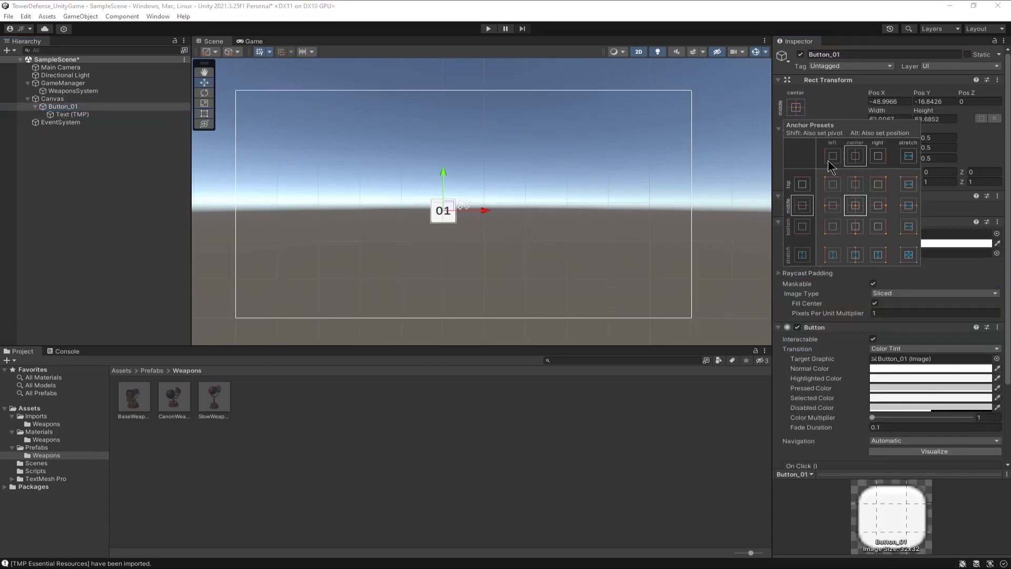
left_click(858, 229, "alt")
Set the Canvas Scaler's UI scale mode to Scale With Screen Size.
left_click(84, 100)
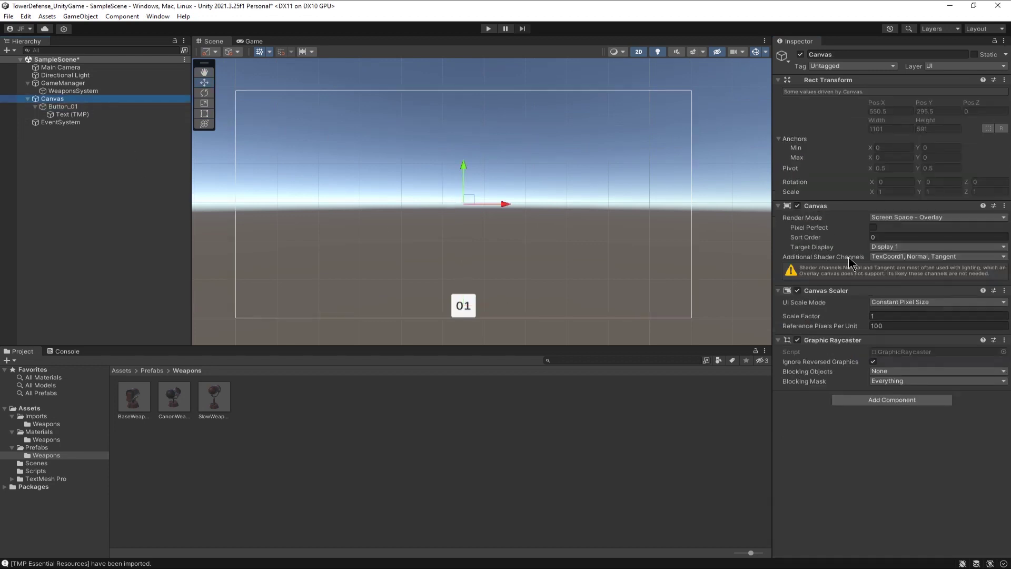
left_click(902, 302)
left_click(913, 323)
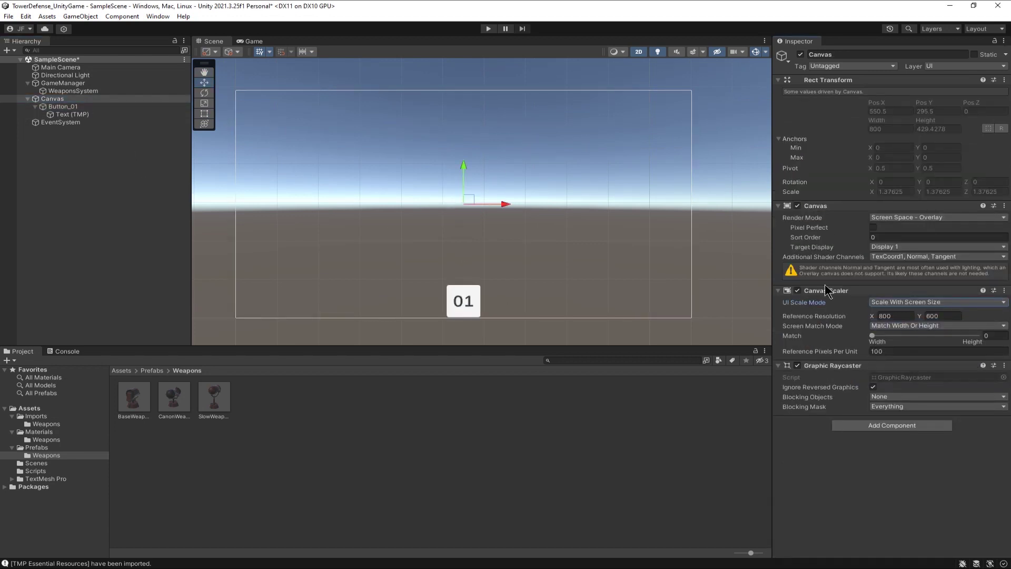
Raise Button_01 to Y 48.5 and duplicate it, spacing the two buttons side by side with the copy at X 0.
left_click(63, 106)
left_click_drag(472, 297, 509, 292)
key("ctrl+d")
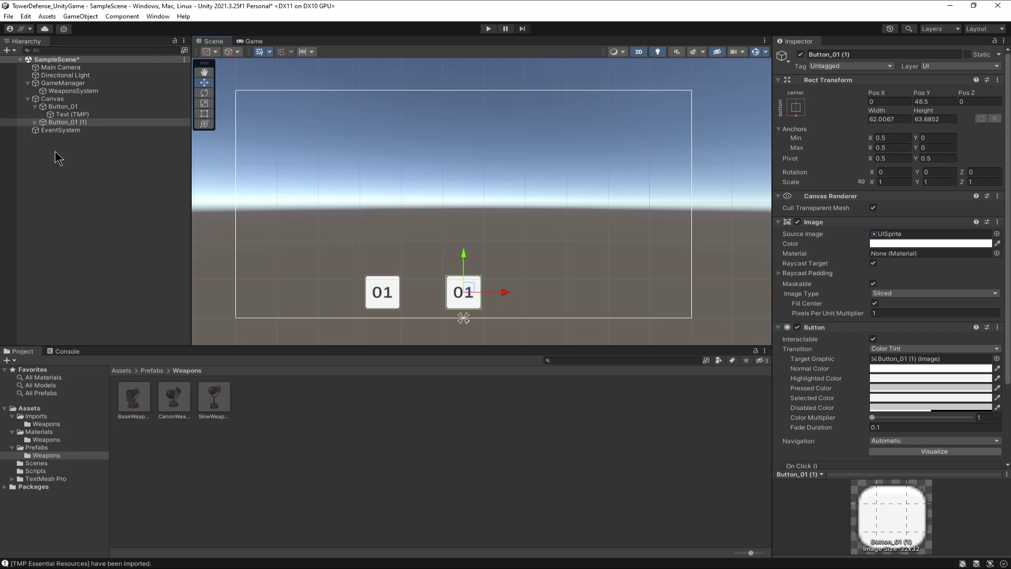
Rename the duplicated button to Button_02 and set its child label text to 02.
left_click(880, 53)
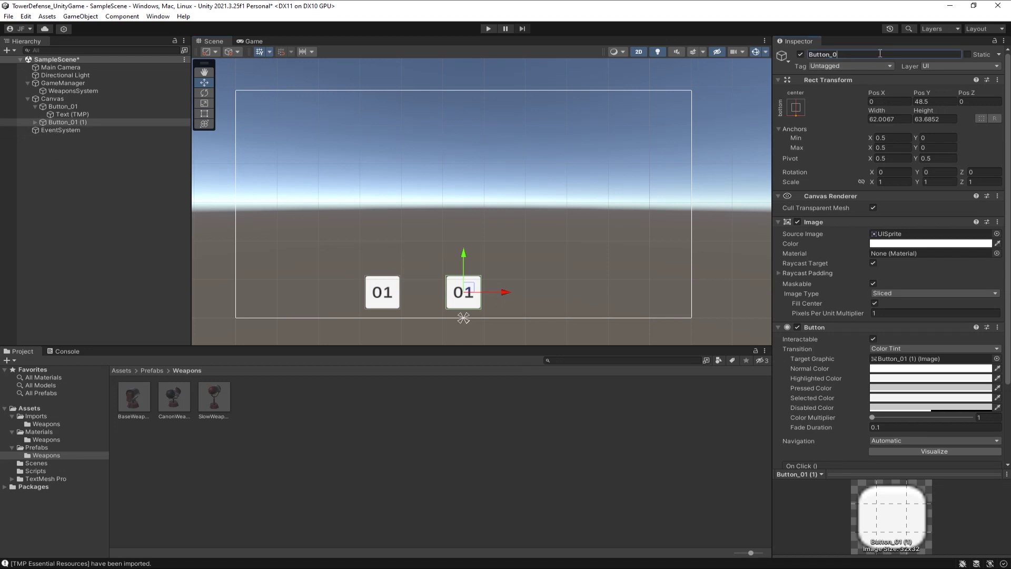
left_click(879, 53)
type("Button_02")
key("Return")
left_click(35, 122)
left_click(71, 130)
left_click(815, 258)
Duplicate Button_02 and move the copy to its right, at about X 89.
left_click(64, 121)
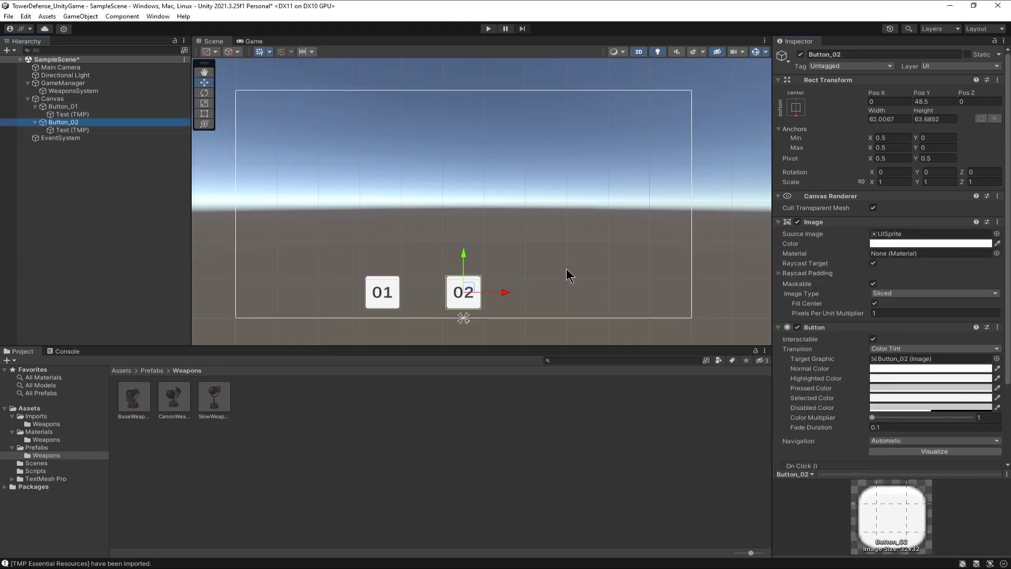
key("ctrl+d")
left_click_drag(506, 294, 556, 293)
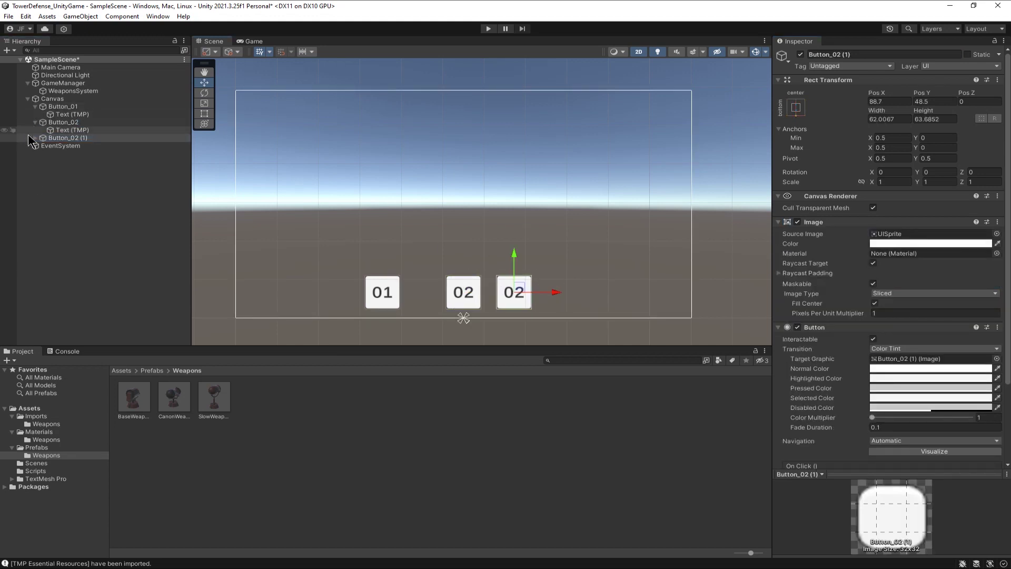
Rename the new copy to Button_03 and set its child label text to 03.
left_click(905, 54)
type("Button_03")
key("Return")
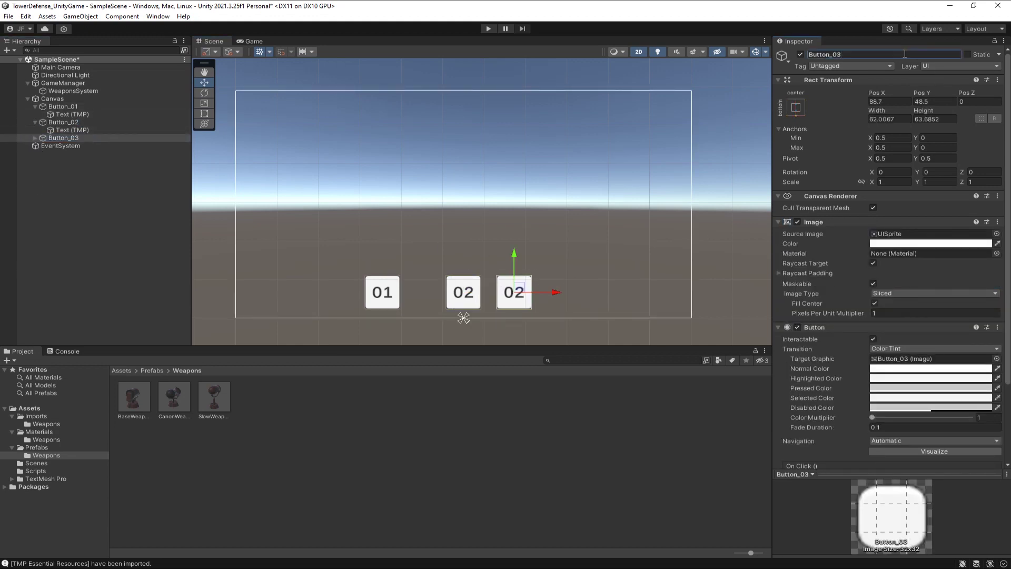
left_click(35, 138)
left_click(68, 145)
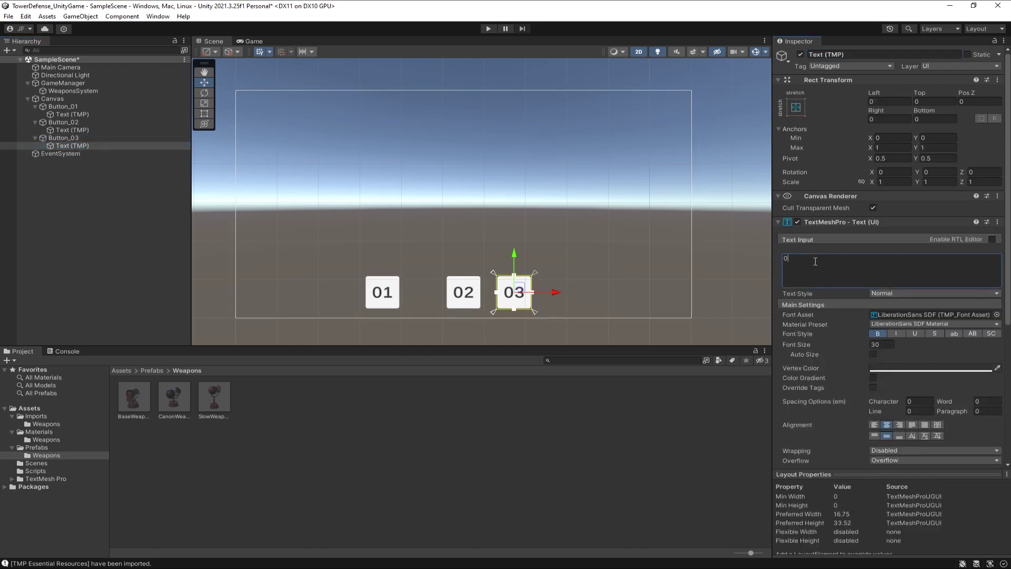
Move Button_01 closer to Button_02 so the three buttons form a roughly evenly spaced row.
left_click(63, 107)
left_click_drag(420, 292, 450, 291)
left_click(613, 262)
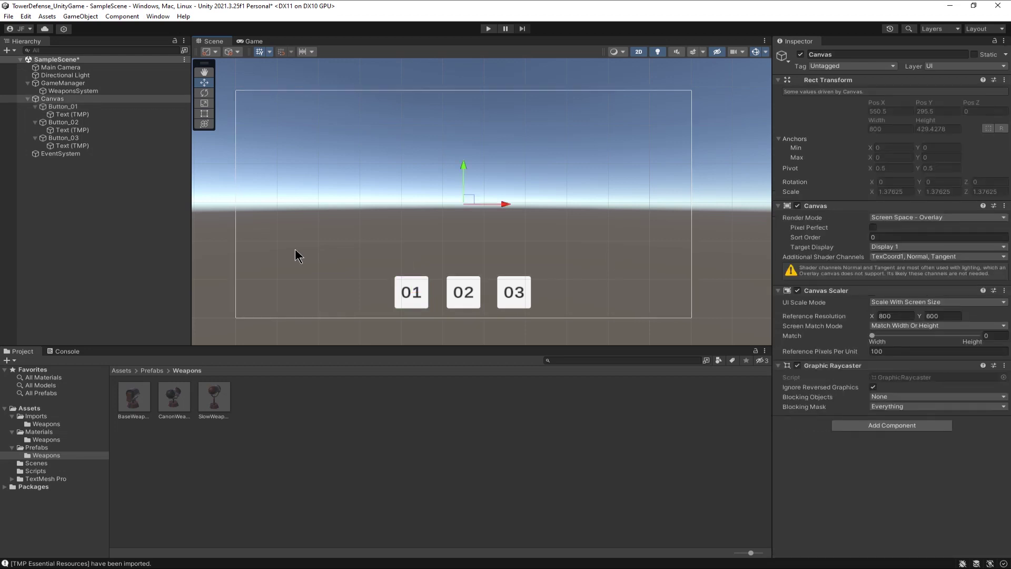
left_click(374, 402)
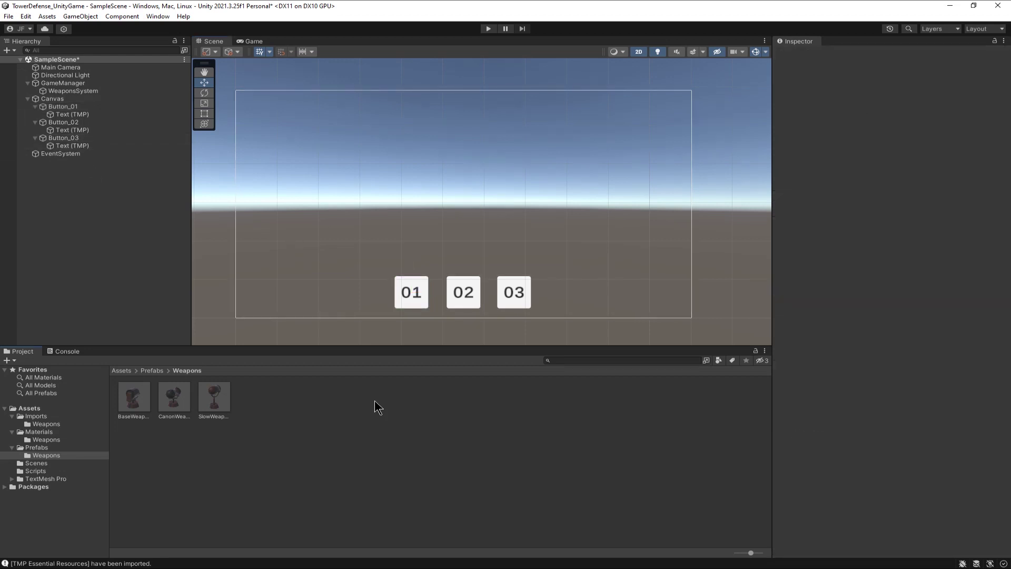
Add an On Click event to Button_01, Button_02 and Button_03 together, with the WeaponsSystem object as its target.
left_click(68, 99)
left_click(79, 107)
left_click(66, 122, "ctrl")
left_click(68, 138, "ctrl")
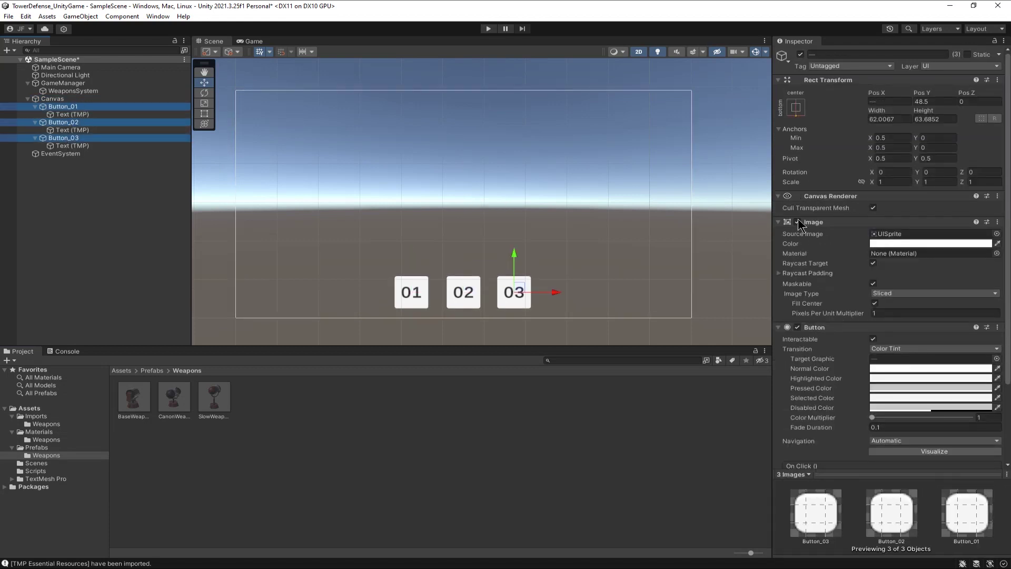
left_click(974, 405)
left_click_drag(79, 90, 825, 392)
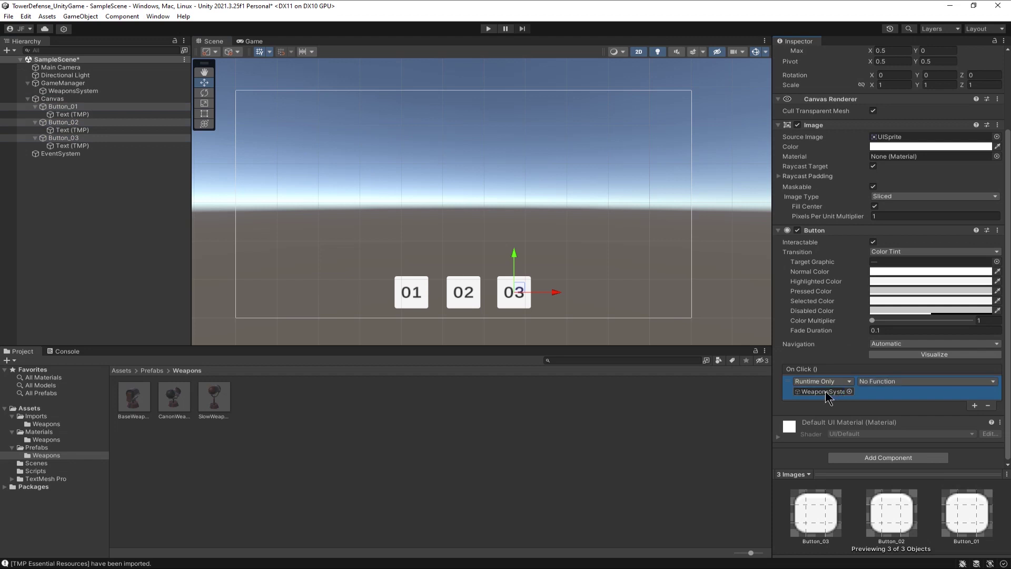
Set Button_01's On Click function to WeaponsSystem.baseWeaponIsSelected.
left_click(108, 171)
left_click(87, 107)
left_click(916, 380)
mouse_move(899, 427)
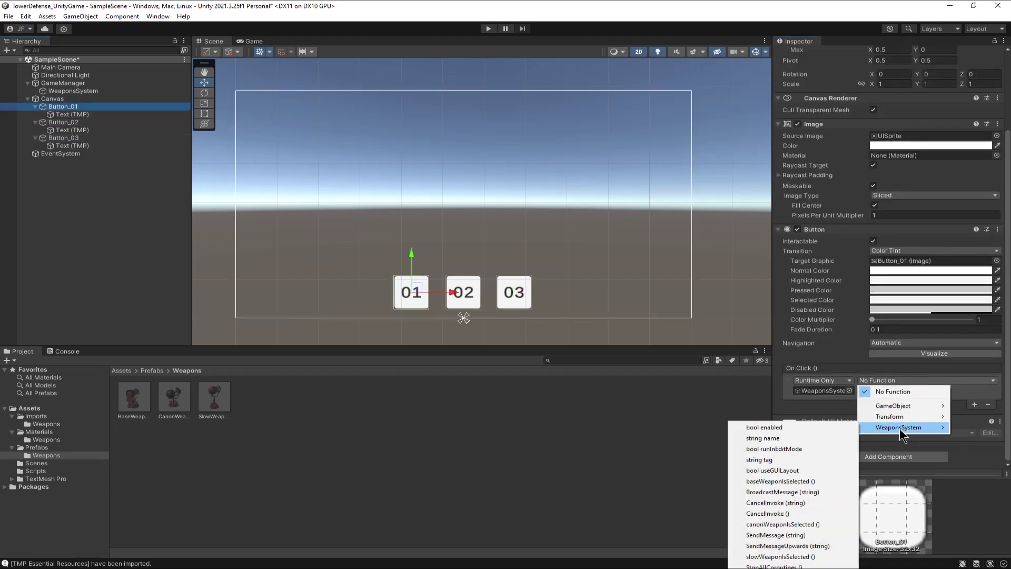
left_click(805, 483)
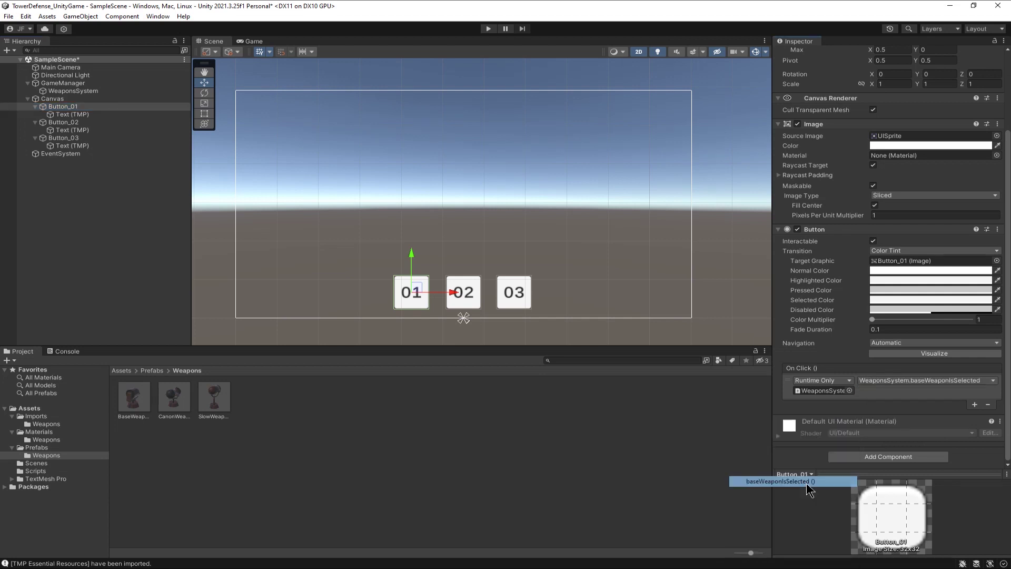
Set Button_02's On Click function to WeaponsSystem.slowWeaponIsSelected.
left_click(101, 124)
left_click(908, 380)
mouse_move(911, 426)
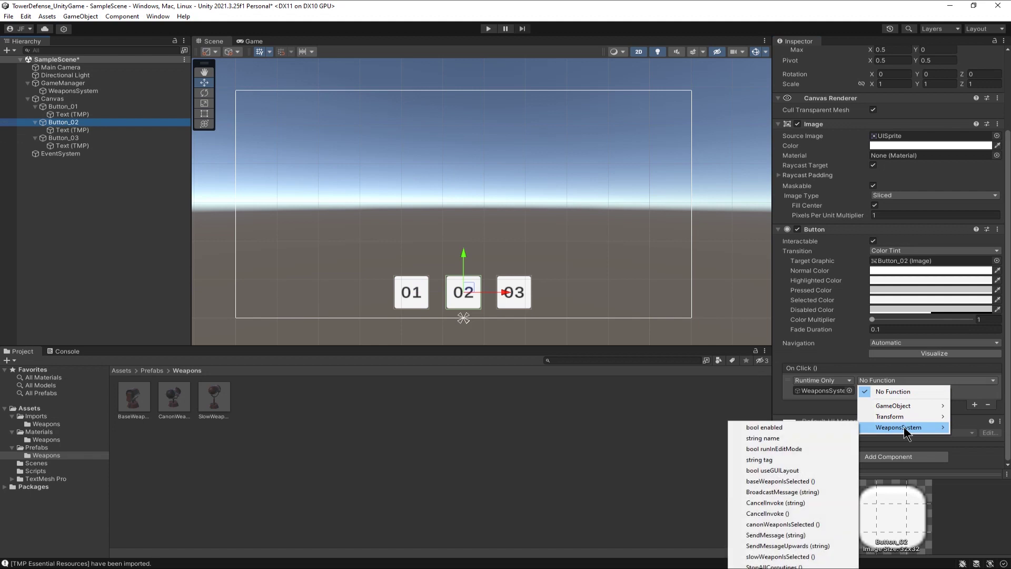
left_click(782, 556)
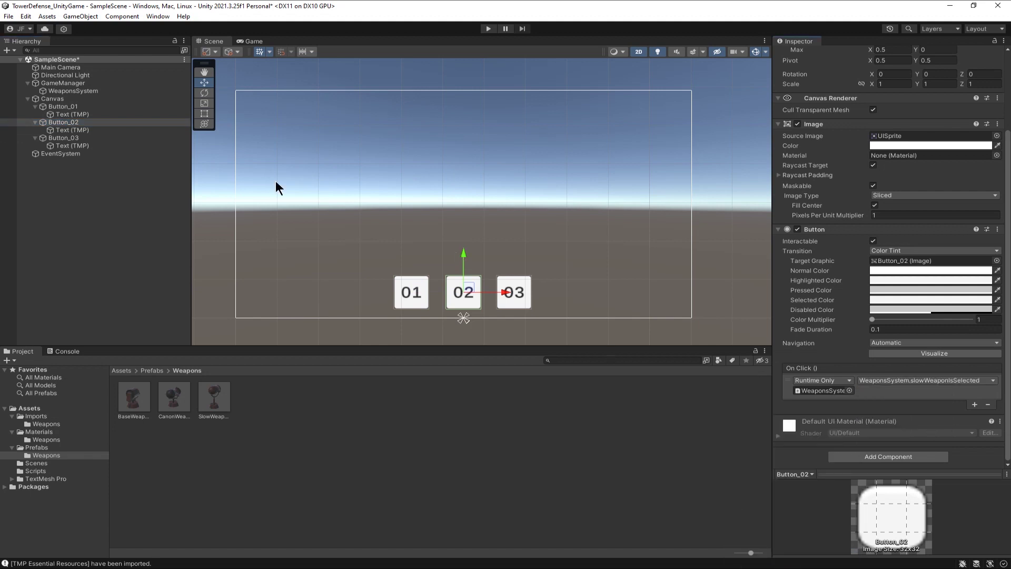
Set Button_03's On Click function to WeaponsSystem.canonWeaponIsSelected.
left_click(106, 138)
left_click(928, 380)
mouse_move(907, 427)
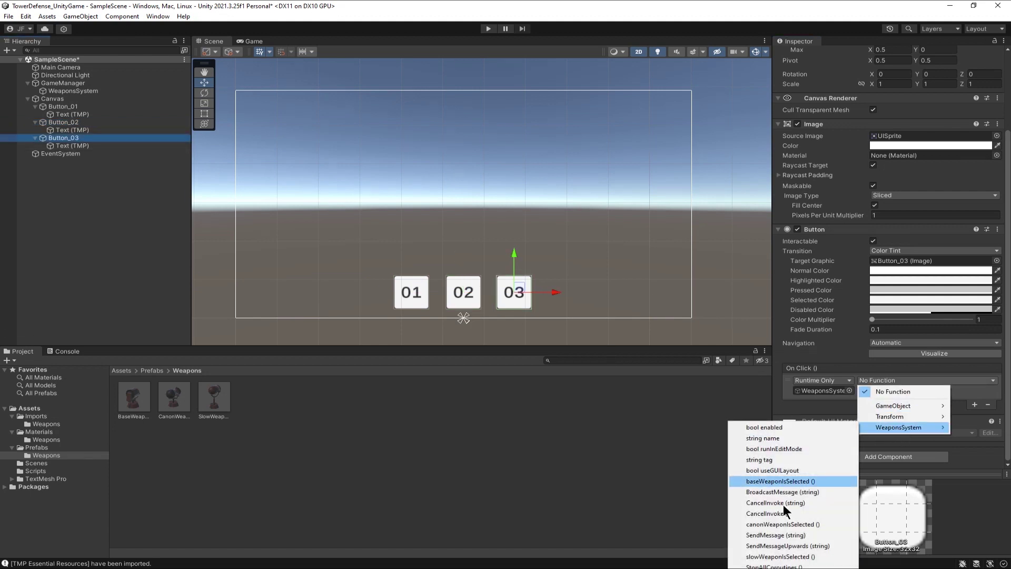
left_click(784, 526)
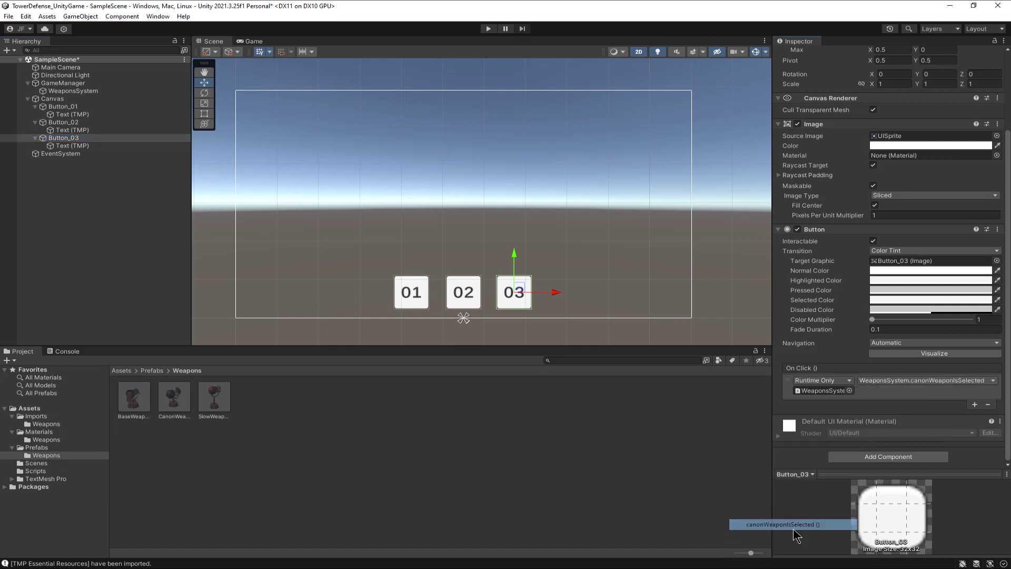
left_click(680, 432)
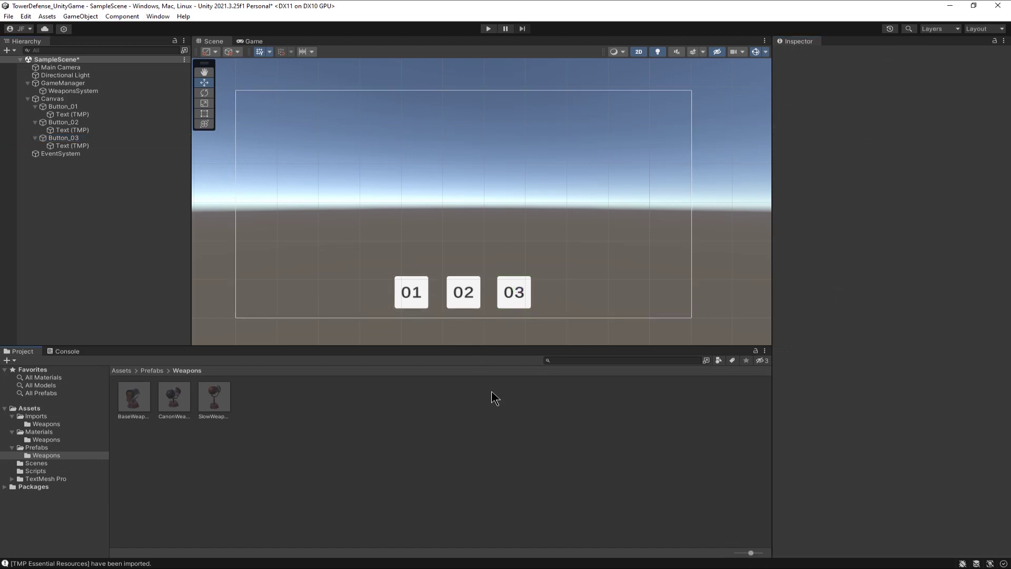
Run the scene with WeaponsSystem inspected and test how the weapon buttons change the Weapon To Build field.
left_click(74, 90)
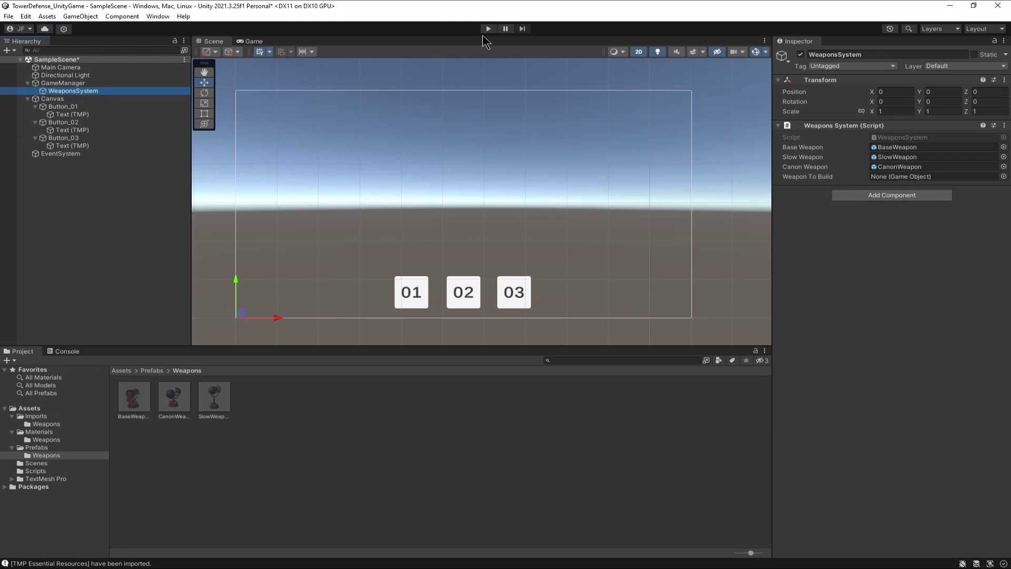
left_click(488, 29)
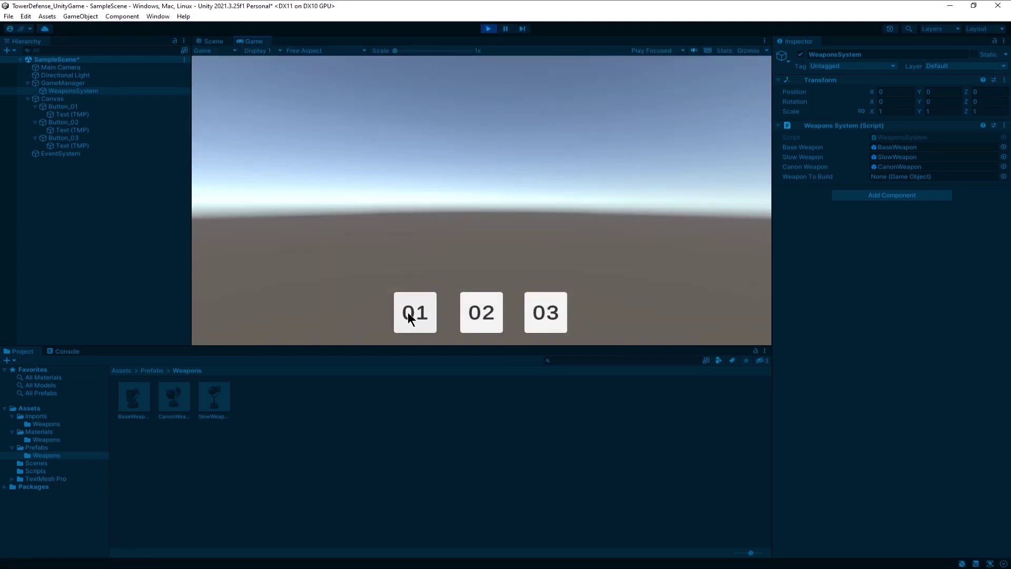
left_click(470, 318)
left_click(548, 313)
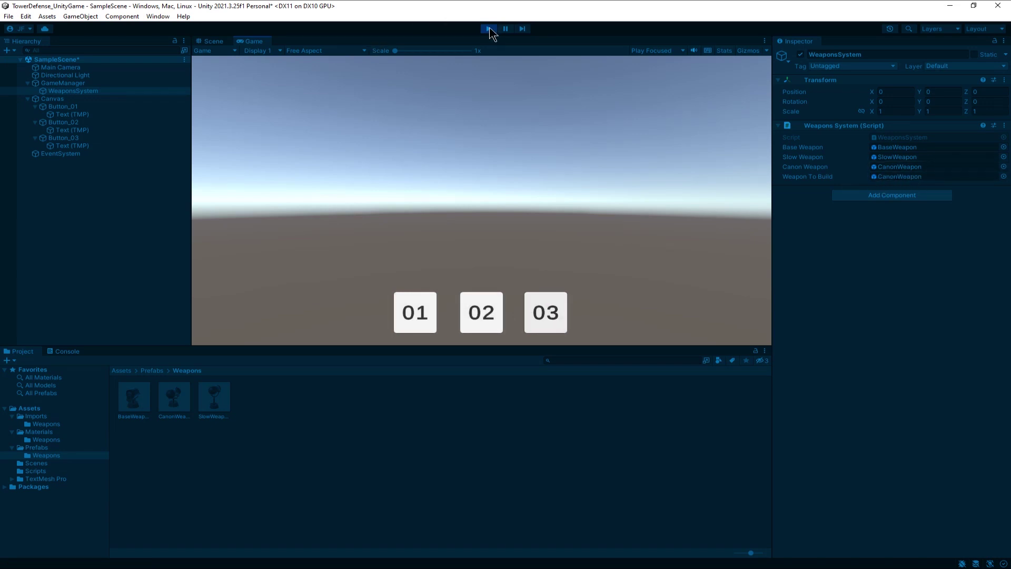